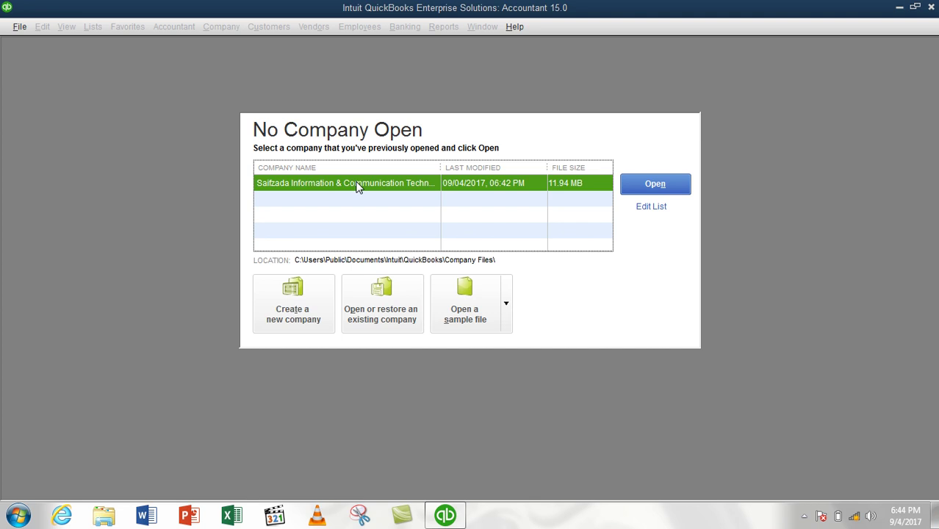
Open the sample wholesale/distribution business file, agreeing to restore it and acknowledging the sample file notices
click(506, 294)
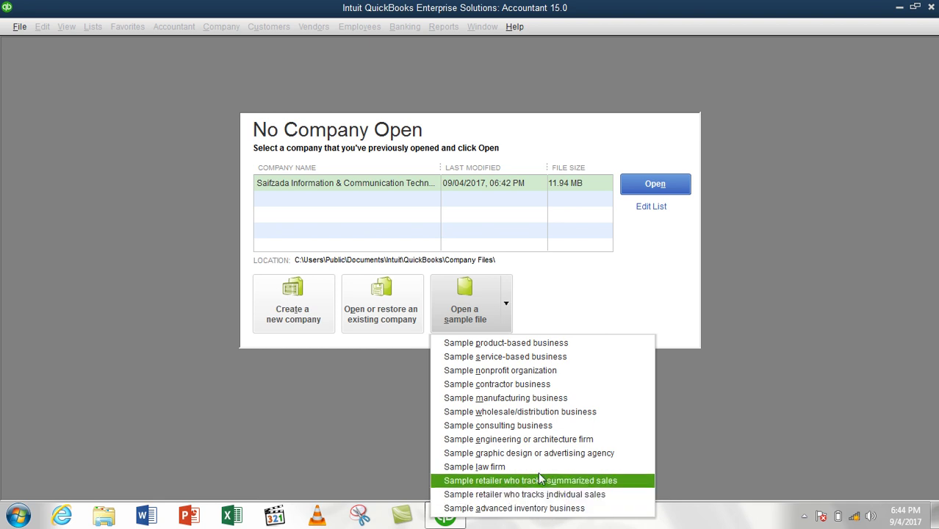
click(542, 414)
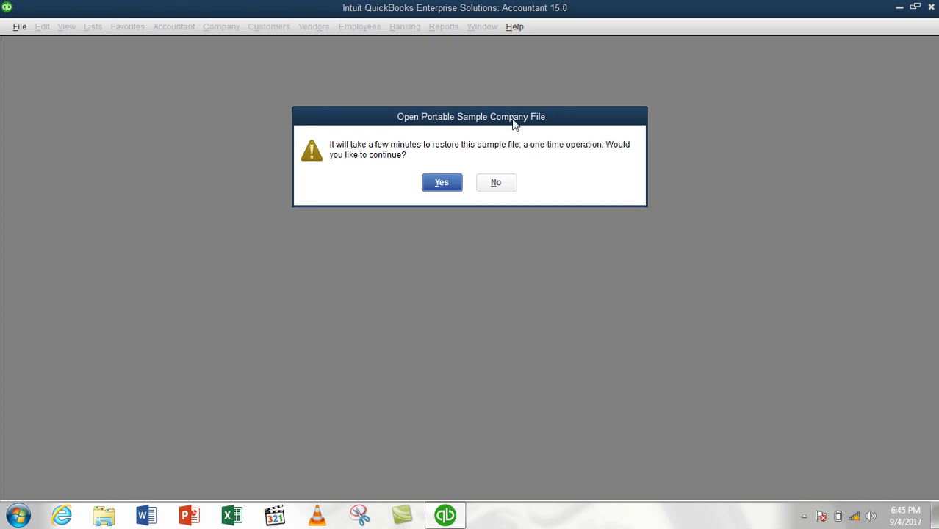
drag(514, 119, 517, 99)
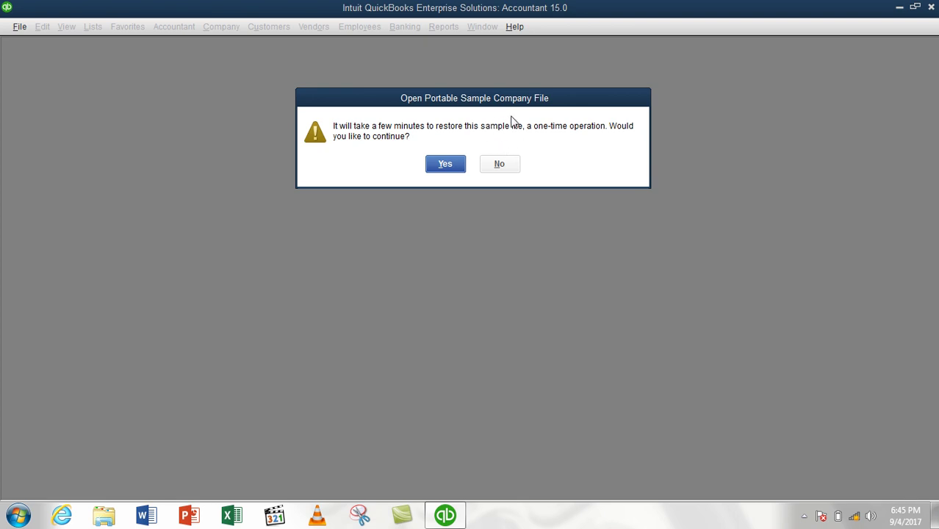
click(449, 162)
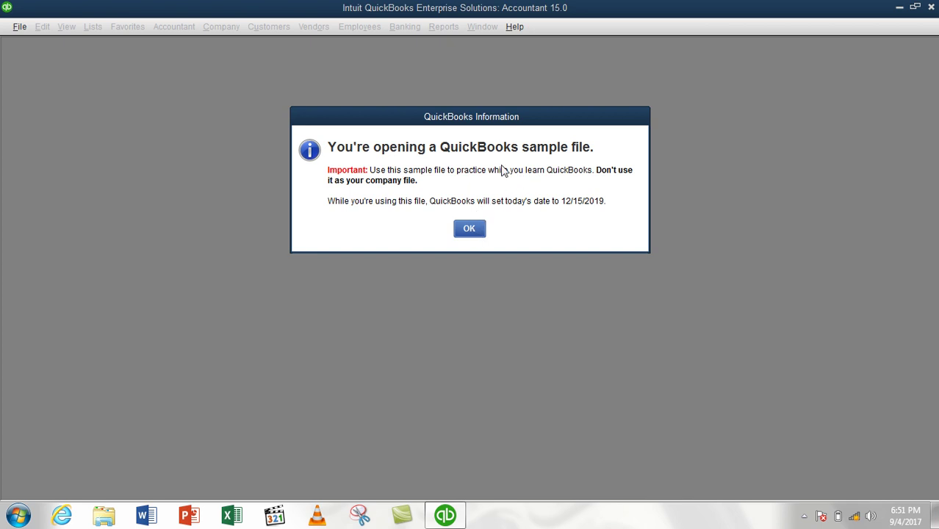
key(Return)
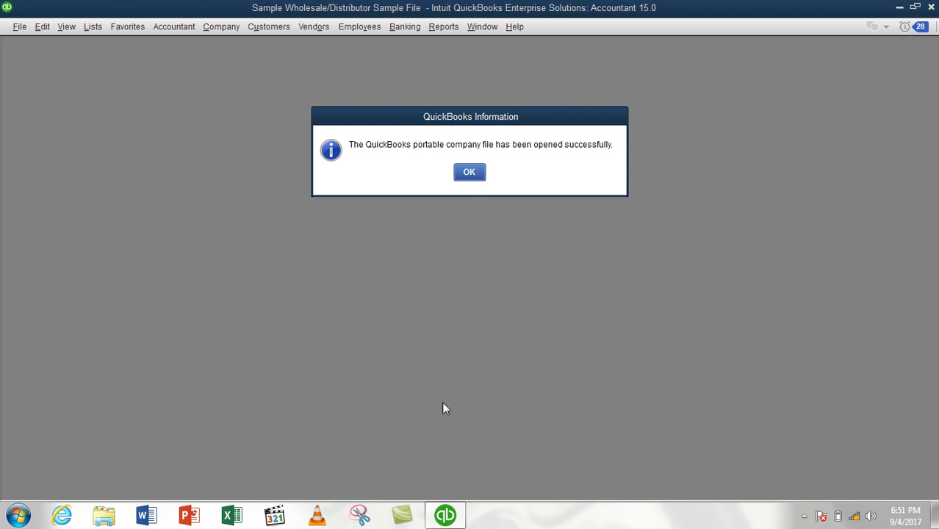
key(Return)
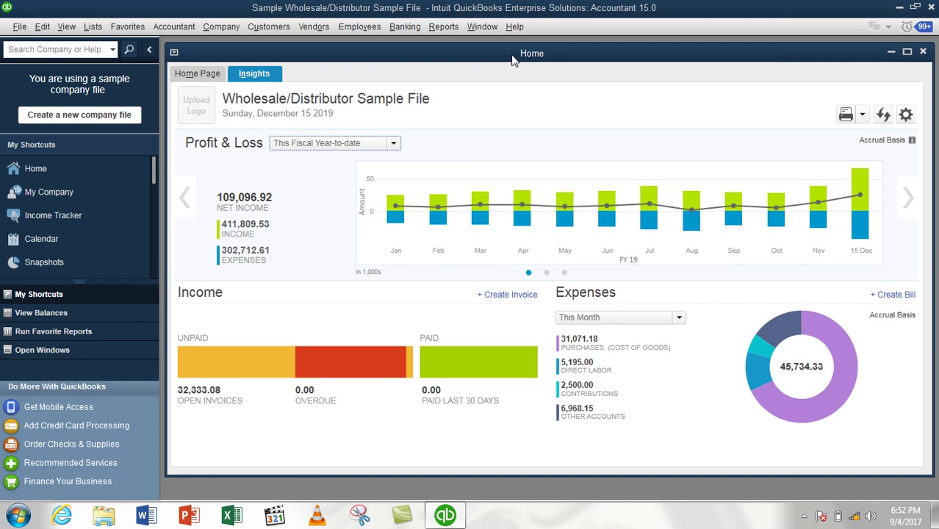
Maximize the Home window on its Home Page view, and look over the Vendor Center
double_click(513, 56)
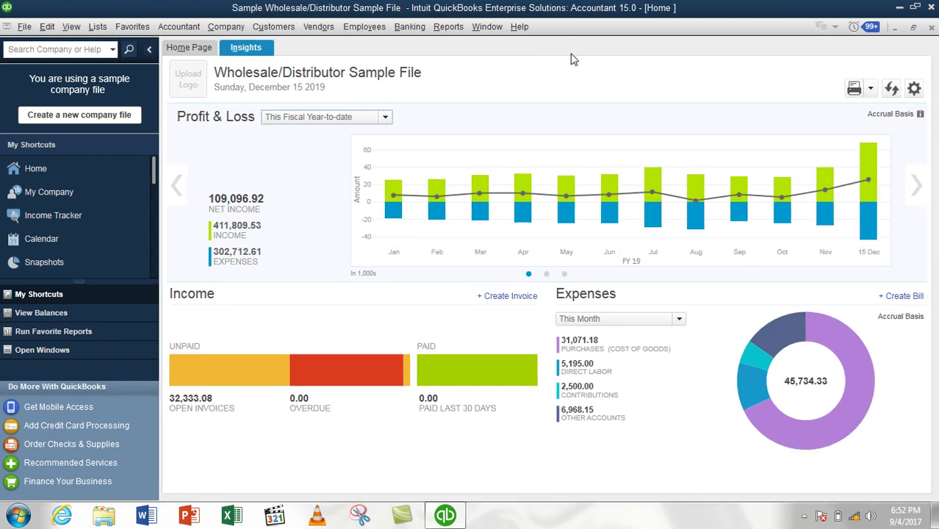
click(194, 48)
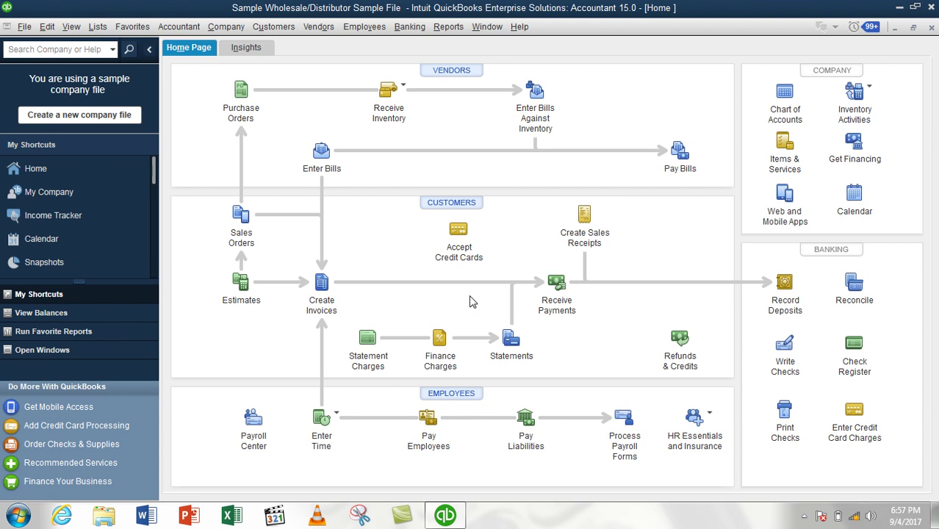
click(450, 71)
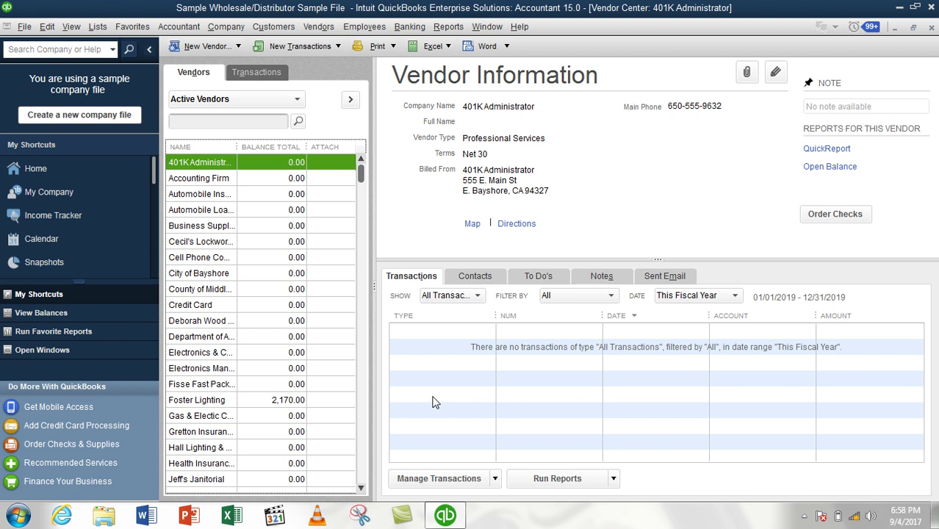
click(932, 28)
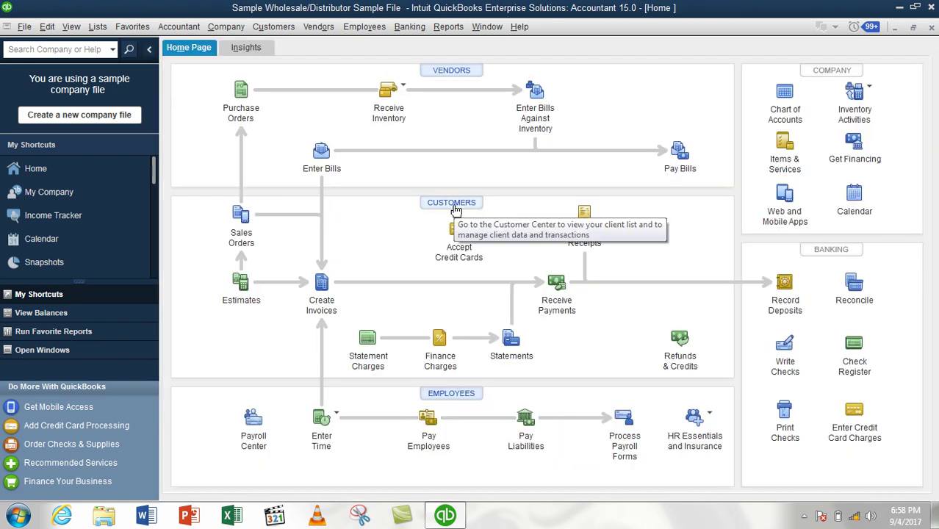
View the blank New Customer form from the Customer Center, then cancel it and close the center
click(454, 205)
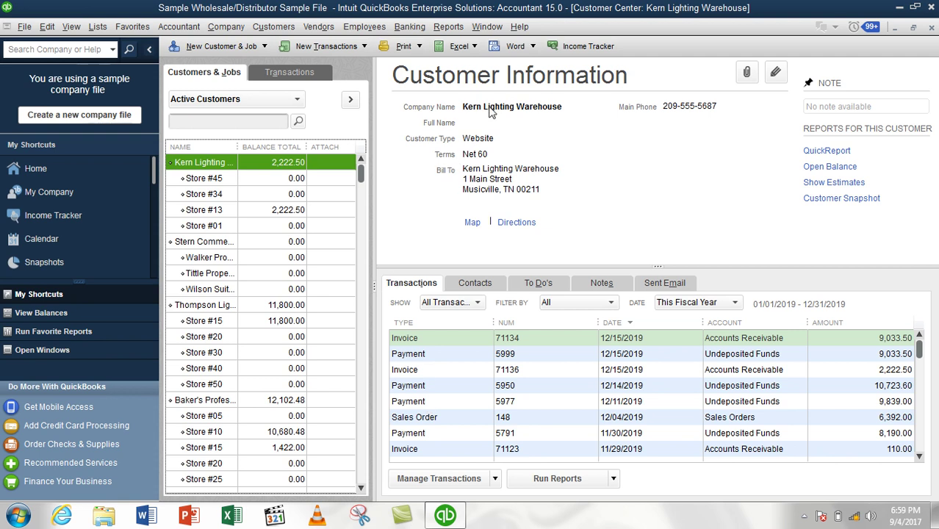
click(226, 53)
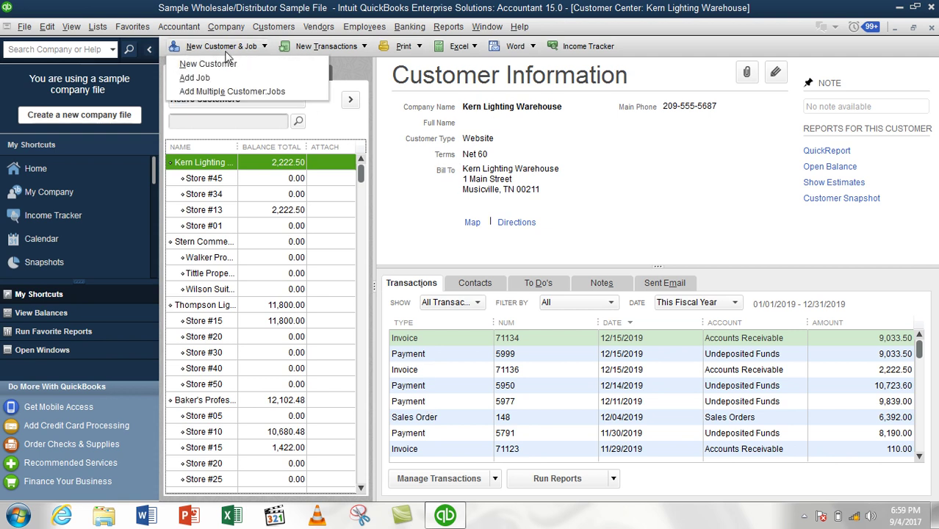
click(215, 62)
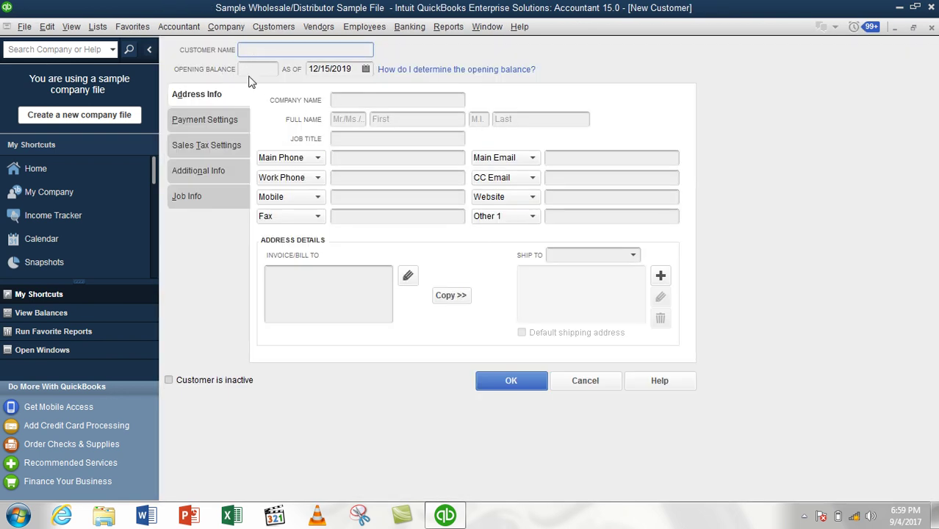
click(585, 381)
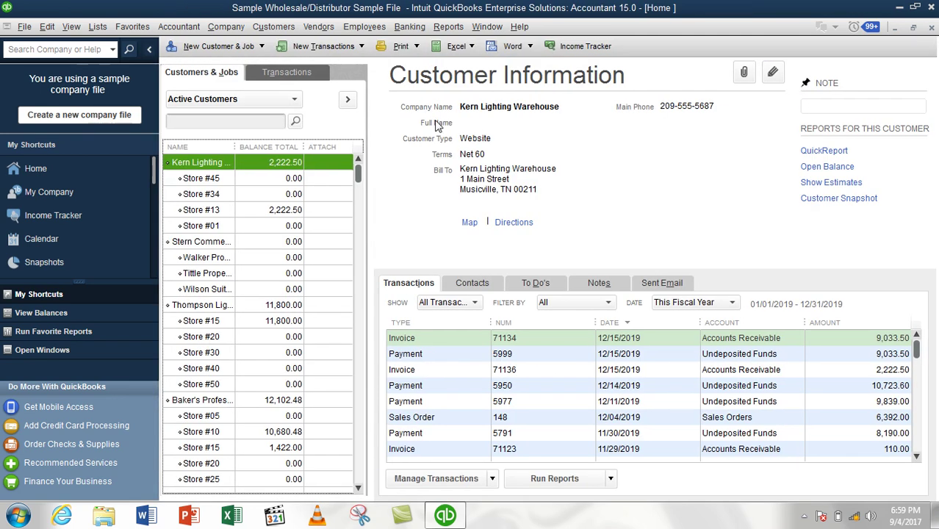
key(Escape)
View the blank New Vendor form from the Vendor Center, then cancel it and close the center
click(417, 82)
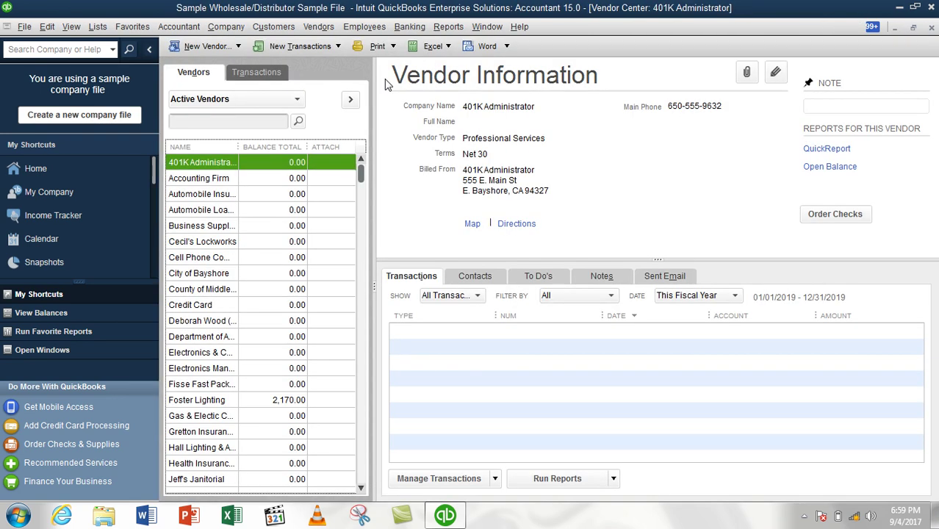
click(209, 49)
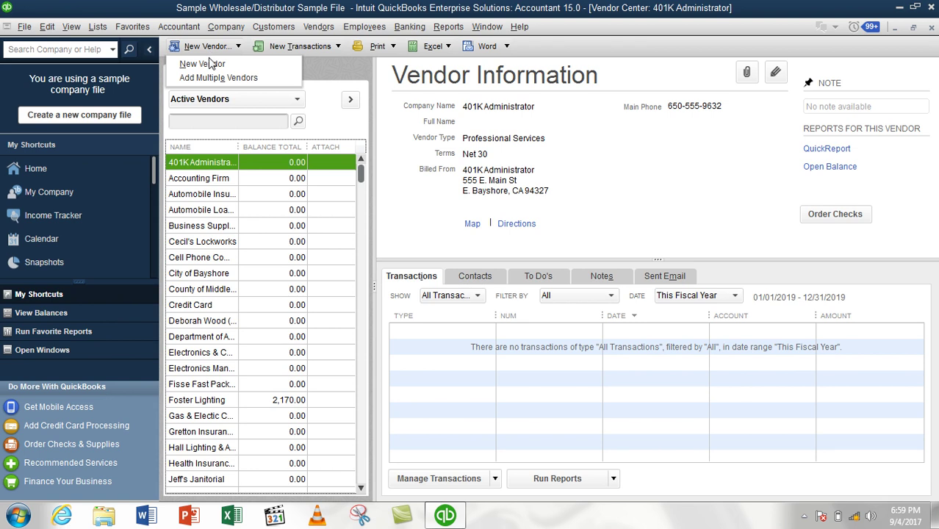
click(206, 64)
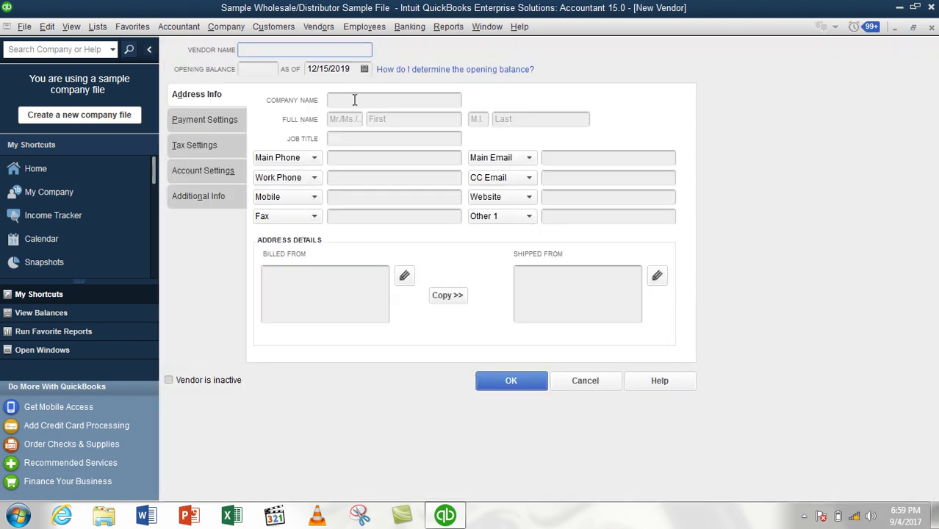
click(585, 380)
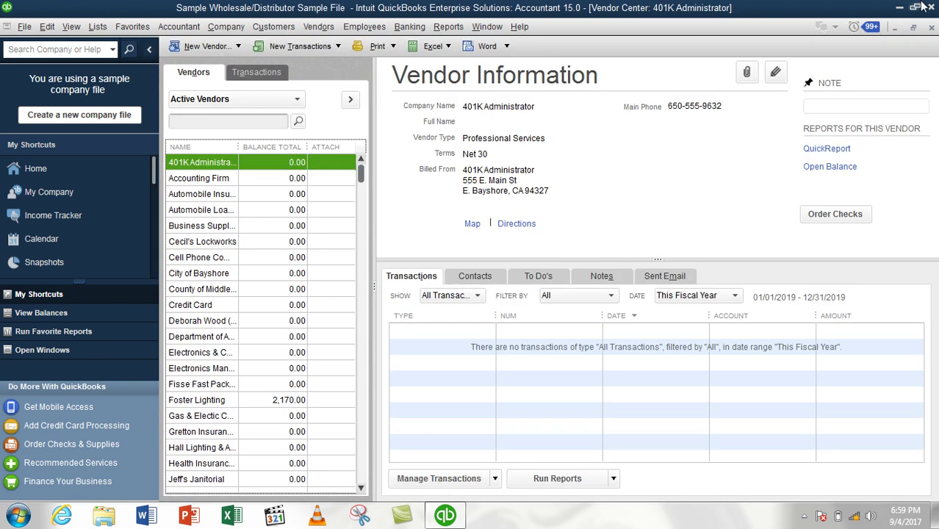
click(930, 29)
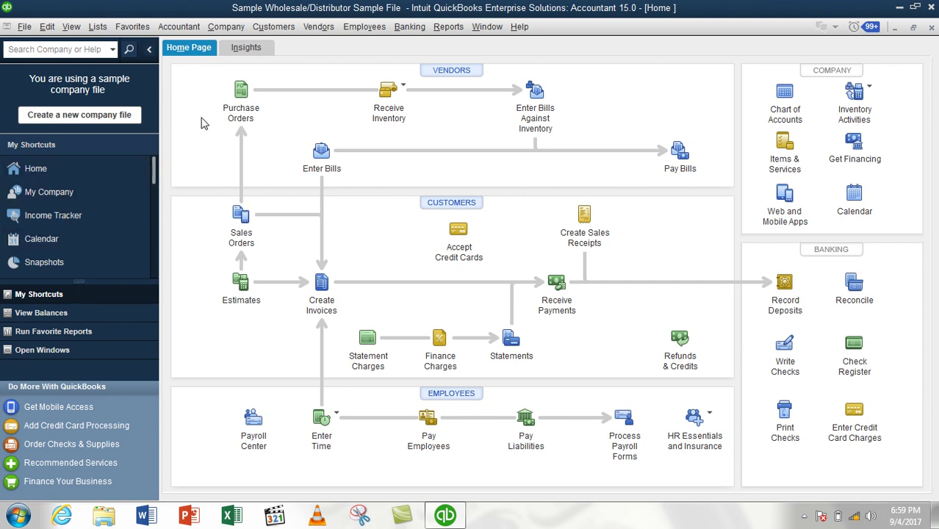
Look at the Insights view, then close the Home window and reopen it maximized on the Home Page view
click(239, 50)
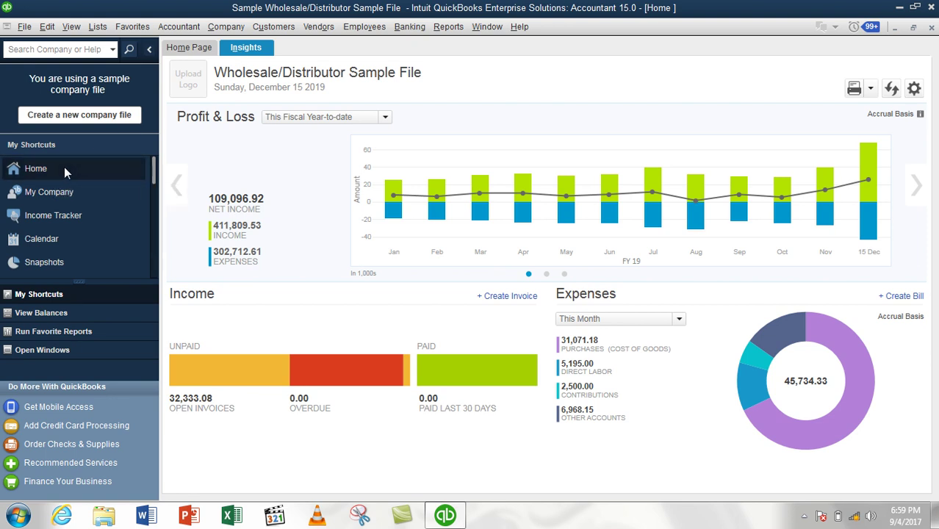
click(932, 28)
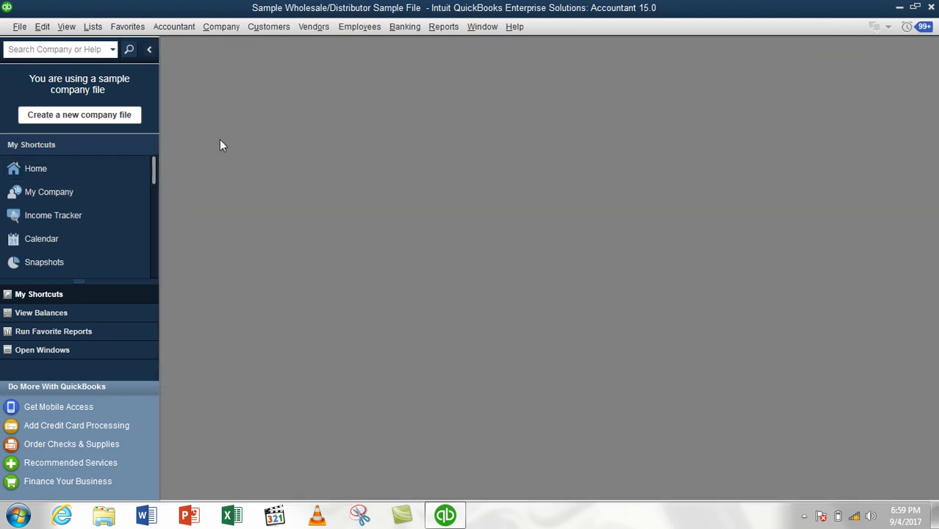
click(74, 172)
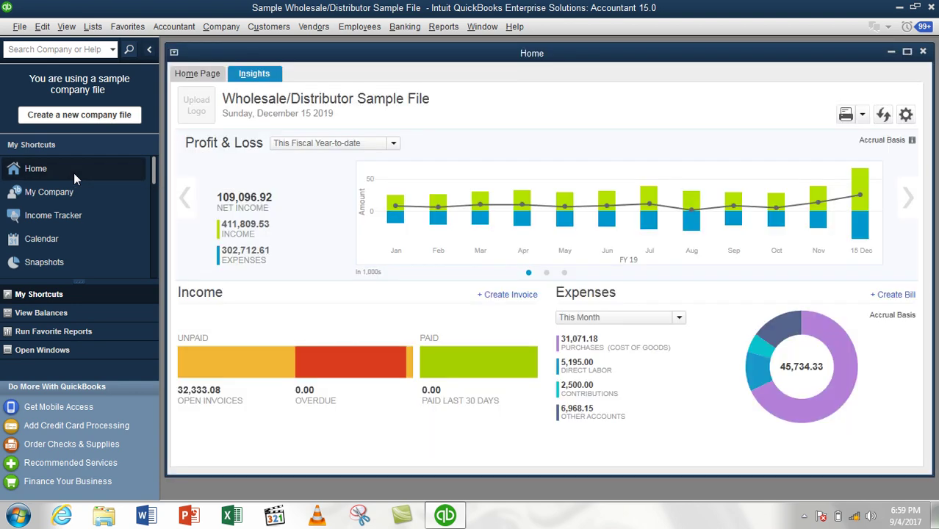
click(199, 73)
double_click(246, 55)
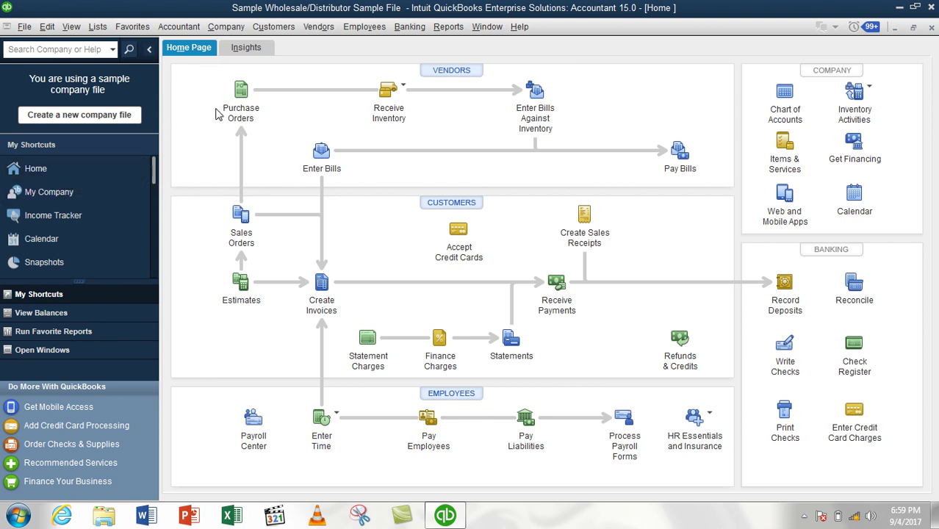
Look at the My Company overview, close it and maximize the Home window again
click(54, 192)
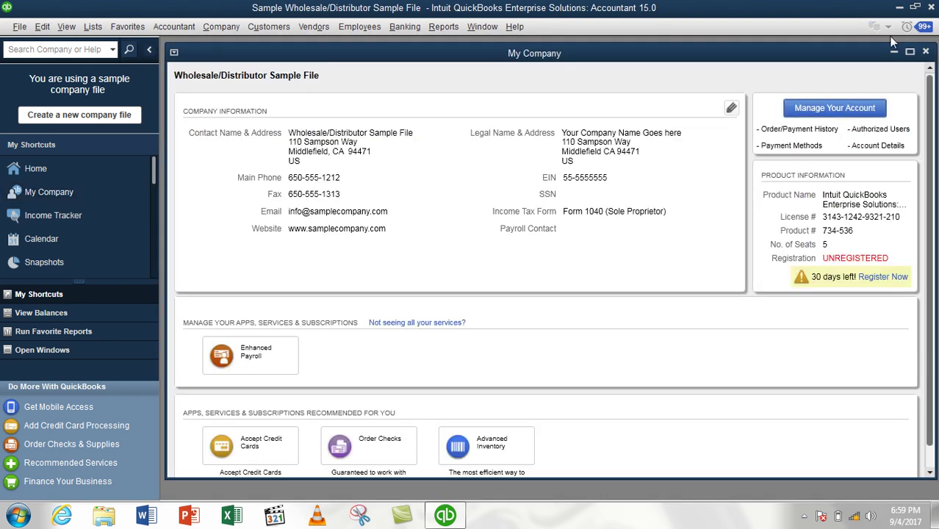
click(927, 52)
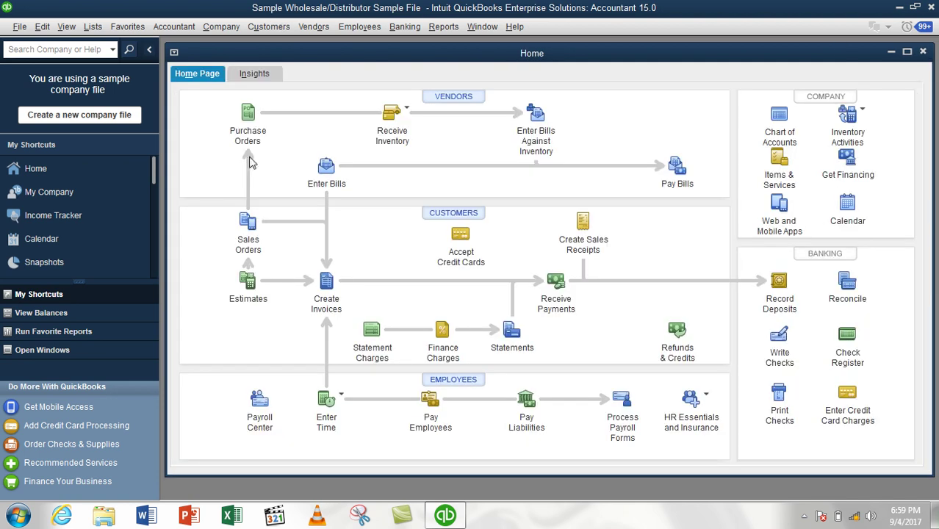
double_click(534, 55)
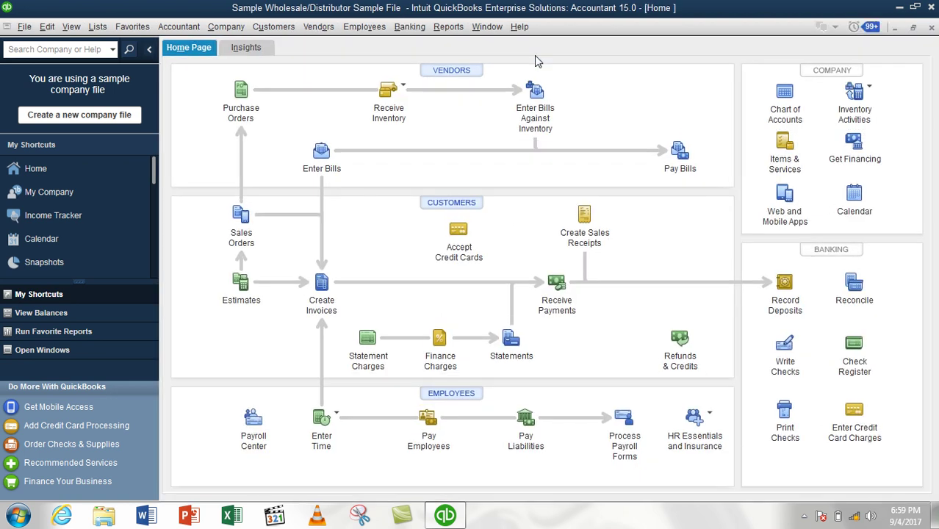
Maximize My Company and review the legal, identification and report sections of the company information without saving changes
click(63, 192)
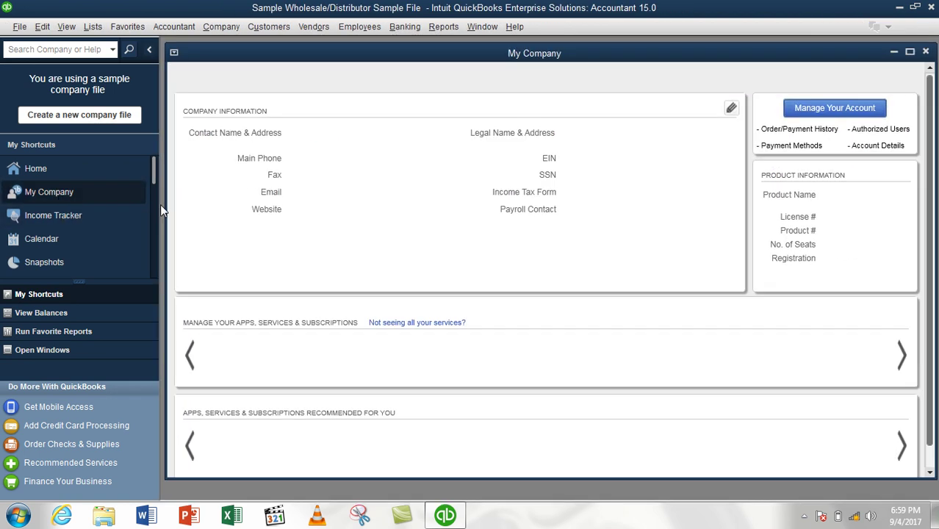
double_click(613, 54)
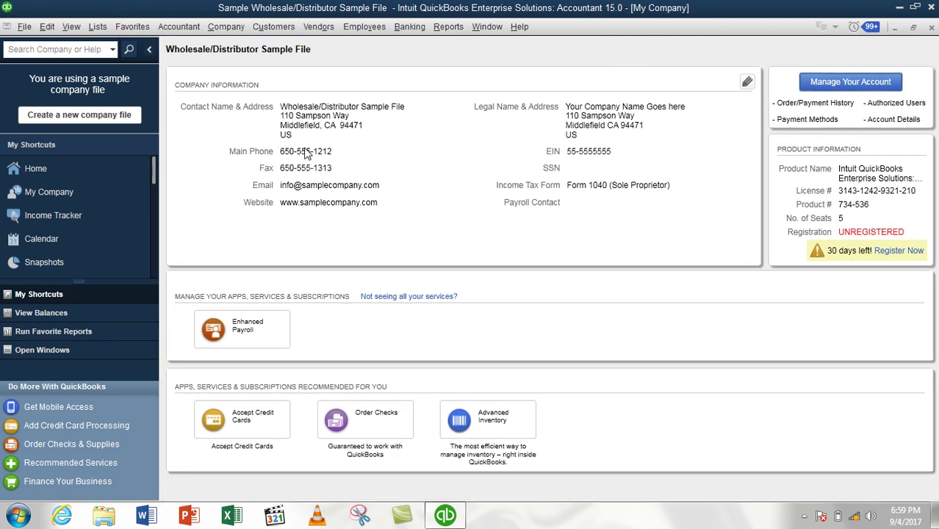
click(746, 84)
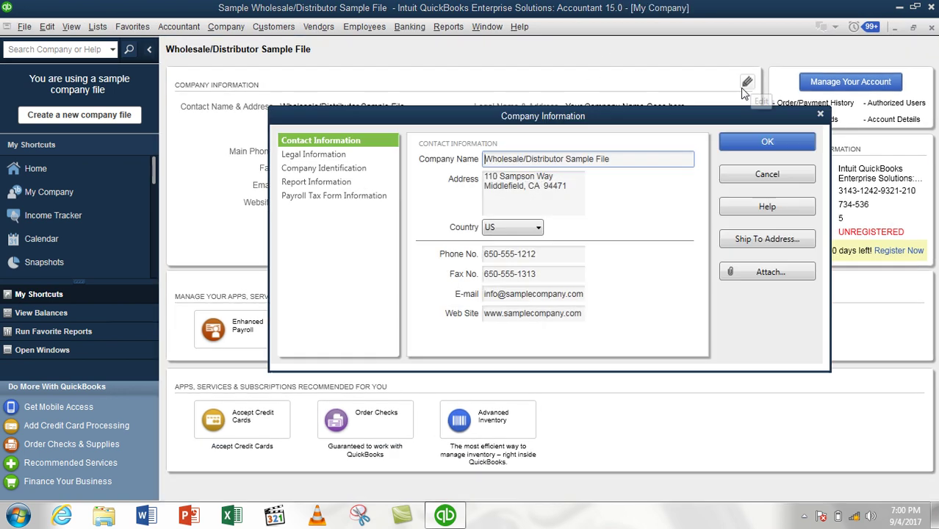
click(336, 156)
click(336, 169)
click(349, 184)
click(767, 177)
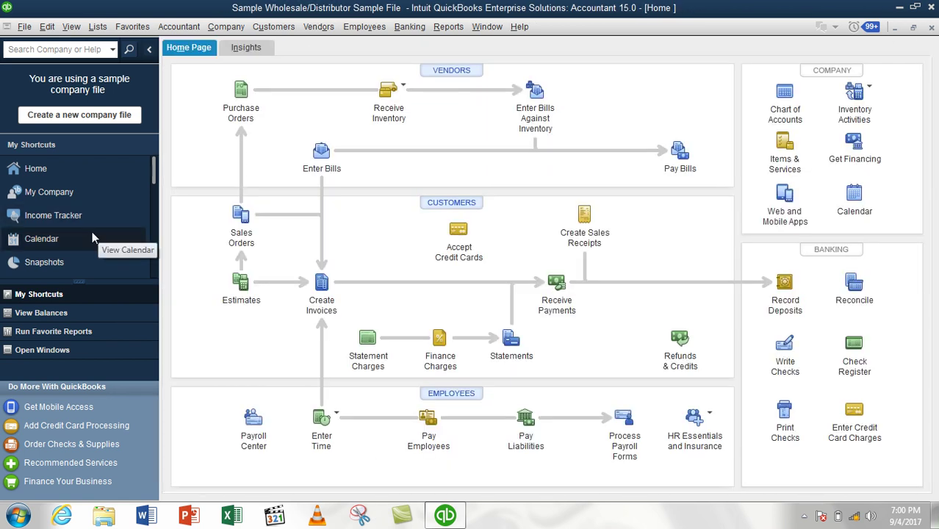
Look over the unbilled, unpaid and paid transactions in the Income Tracker and close it
click(53, 215)
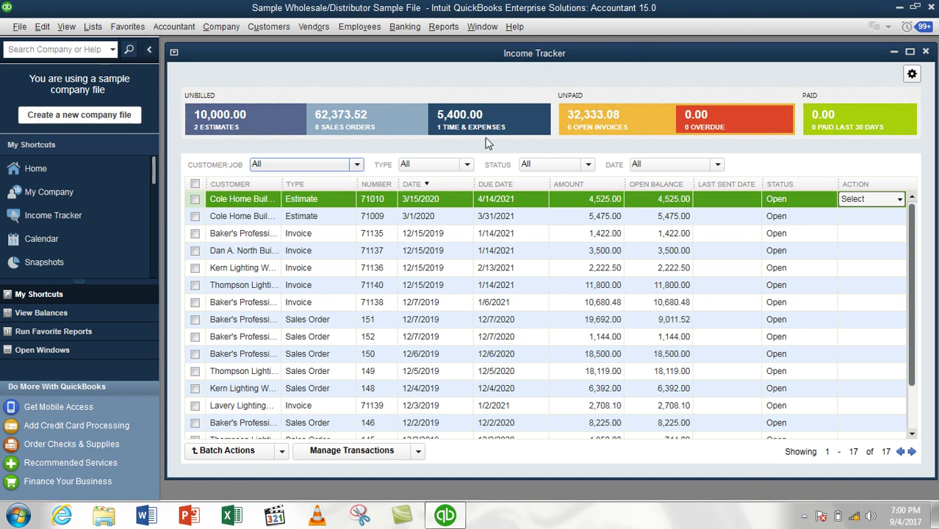
click(926, 53)
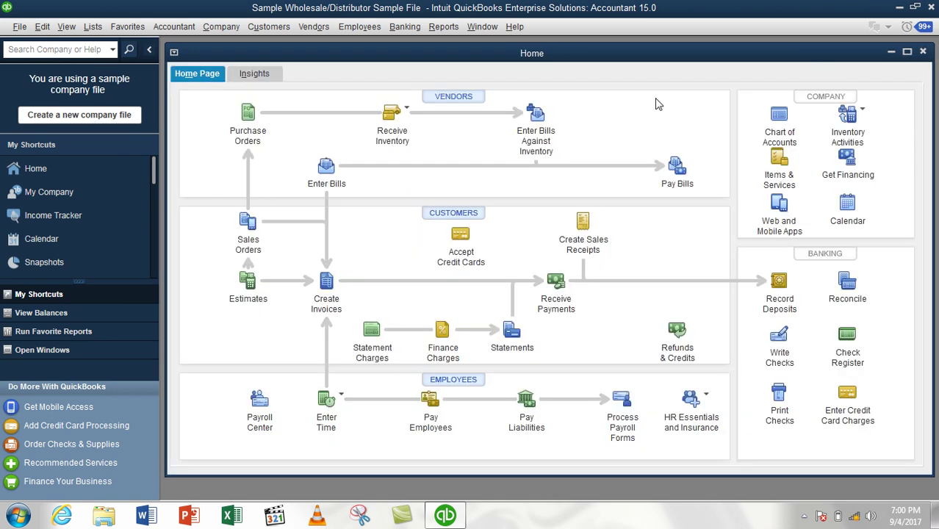
Show the Company Snapshot maximized and examine the monthly bars of the Income and Expense Trend chart
click(59, 263)
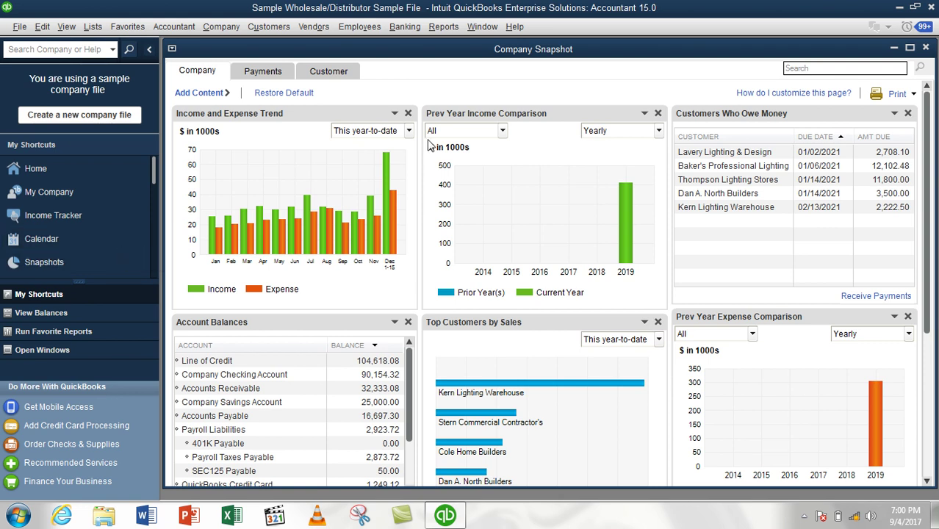
double_click(485, 55)
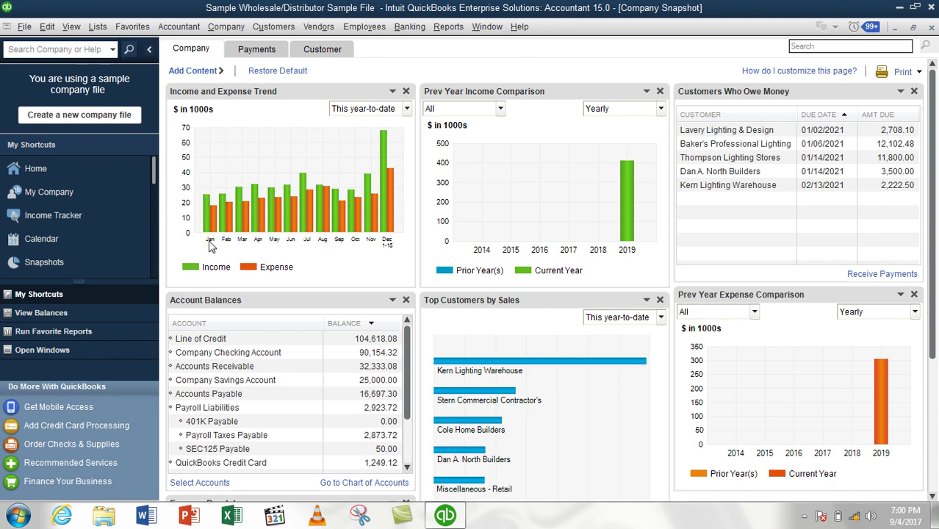
mouse_move(213, 211)
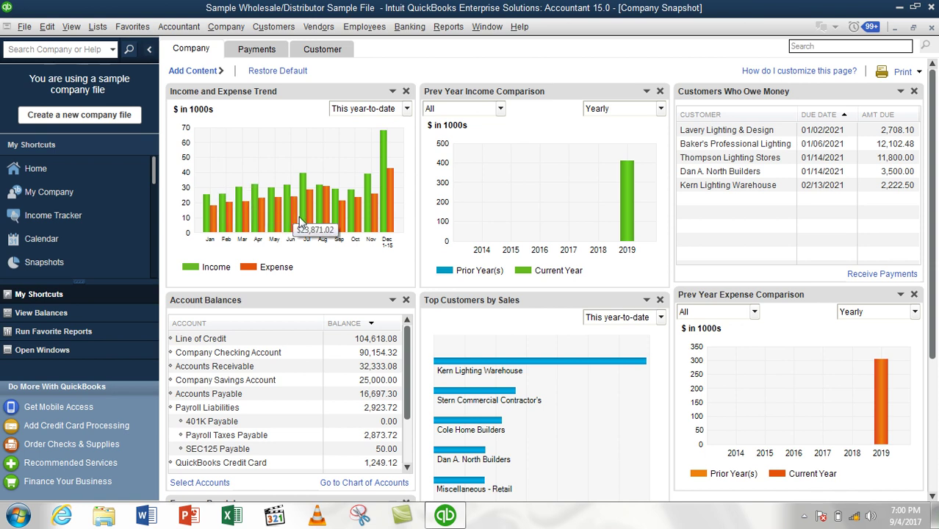
Examine the Account Balances list in the Company Snapshot, including checking, receivable, payable, payroll and petty cash accounts, plus the previous-year expense chart
mouse_move(321, 196)
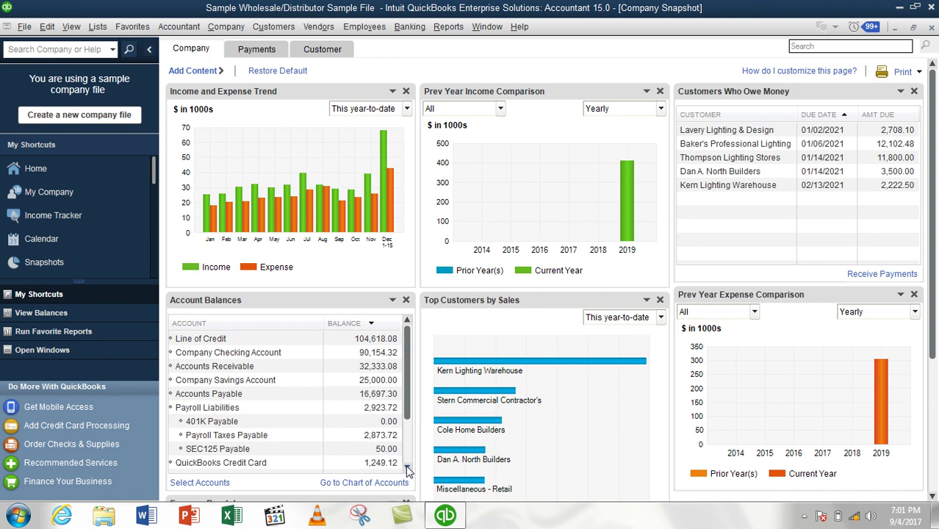
click(263, 355)
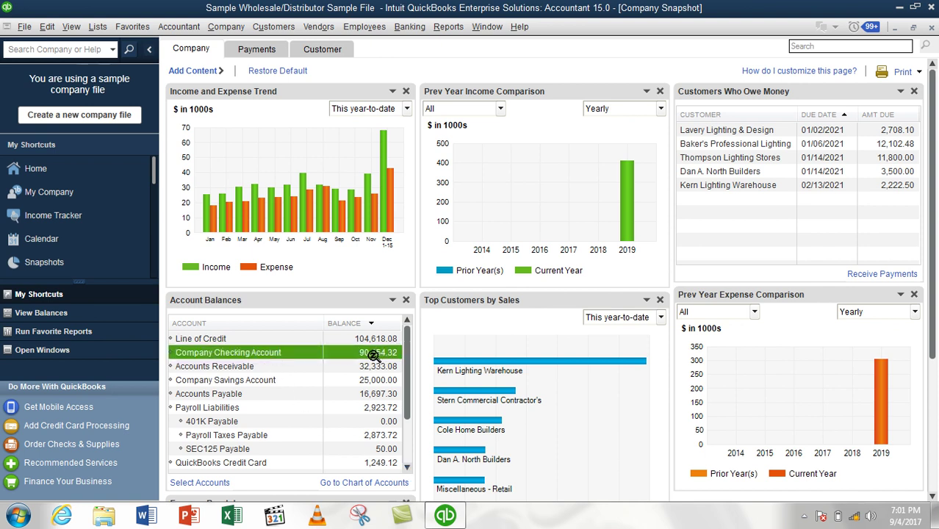
click(204, 368)
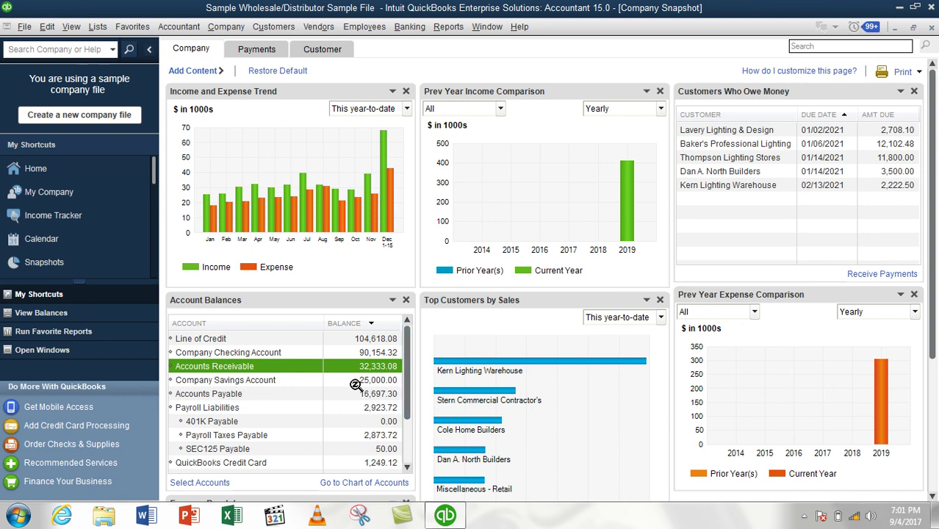
click(216, 394)
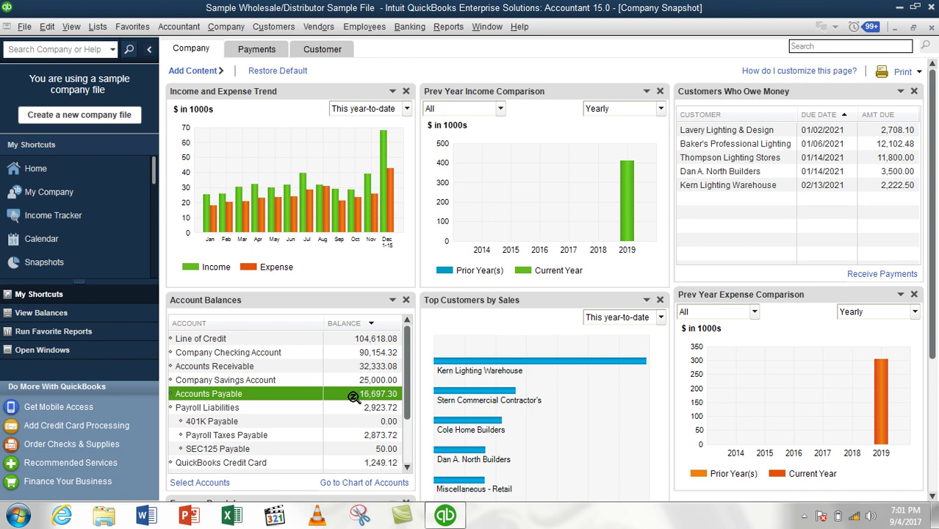
click(243, 408)
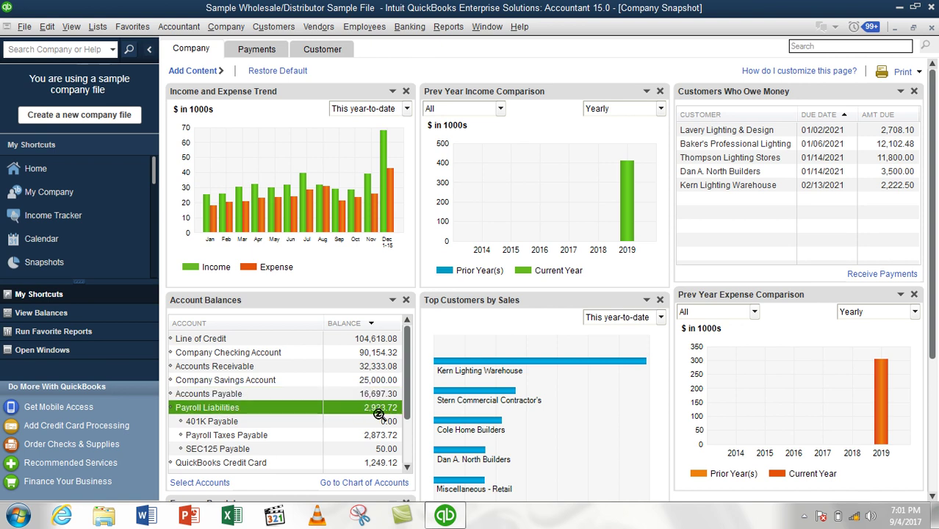
scroll(378, 415, down, 1)
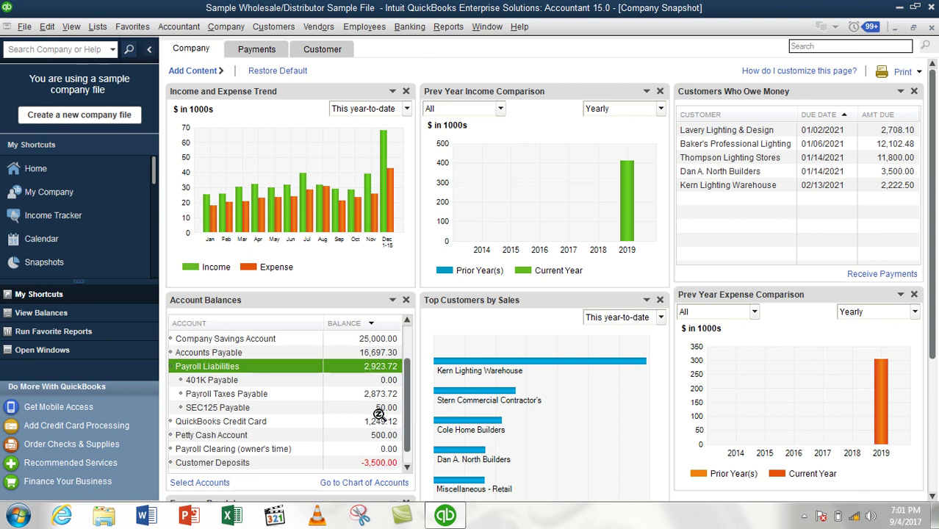
click(241, 438)
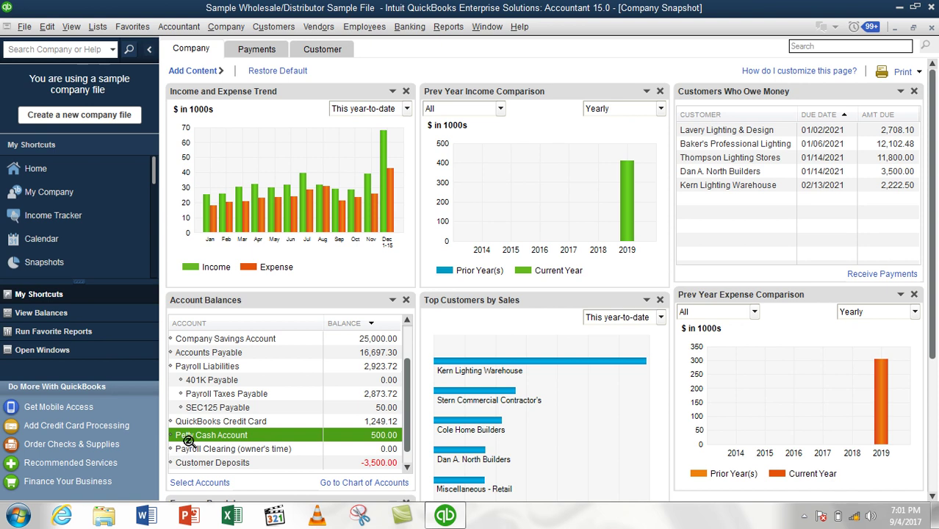
scroll(261, 410, up, 1)
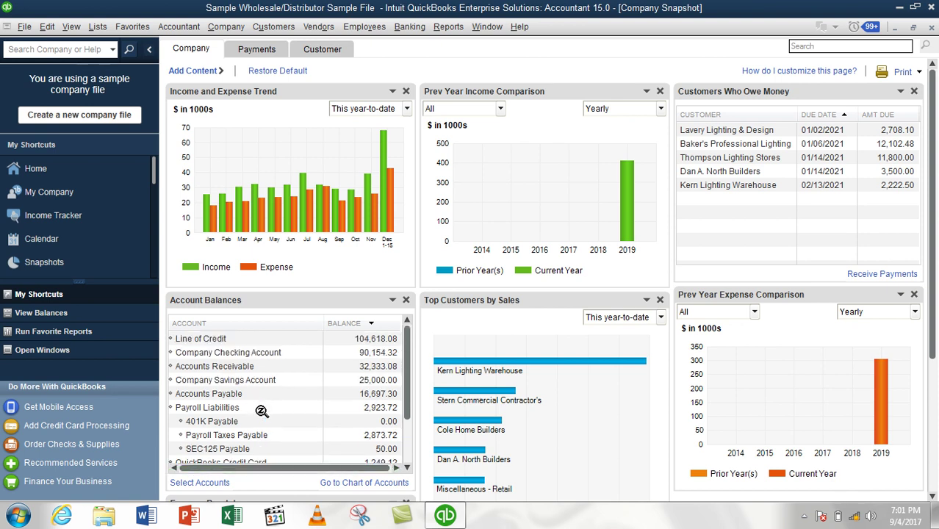
scroll(264, 394, down, 1)
scroll(267, 388, up, 1)
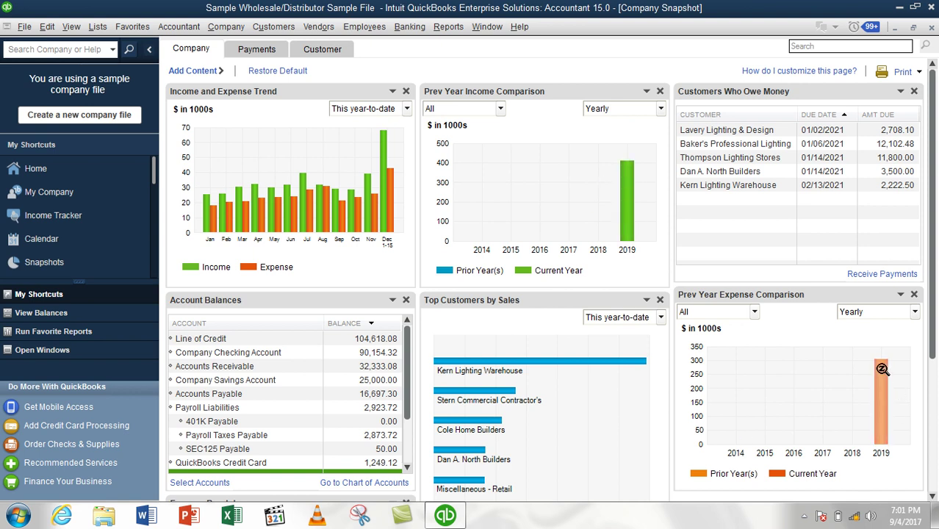
mouse_move(881, 369)
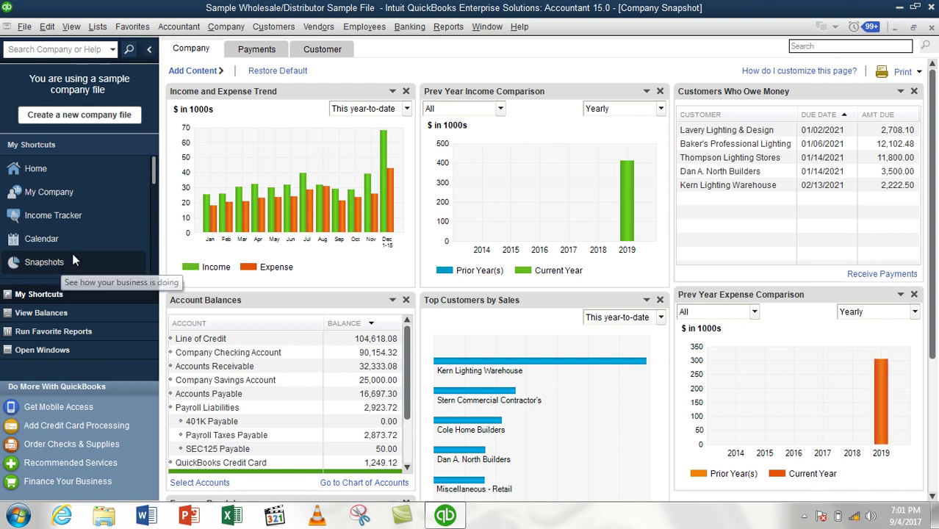
Look through the Customer, Vendor and Employee Centers, and close them together with the Company Snapshot to return to the Home window
drag(154, 175, 157, 197)
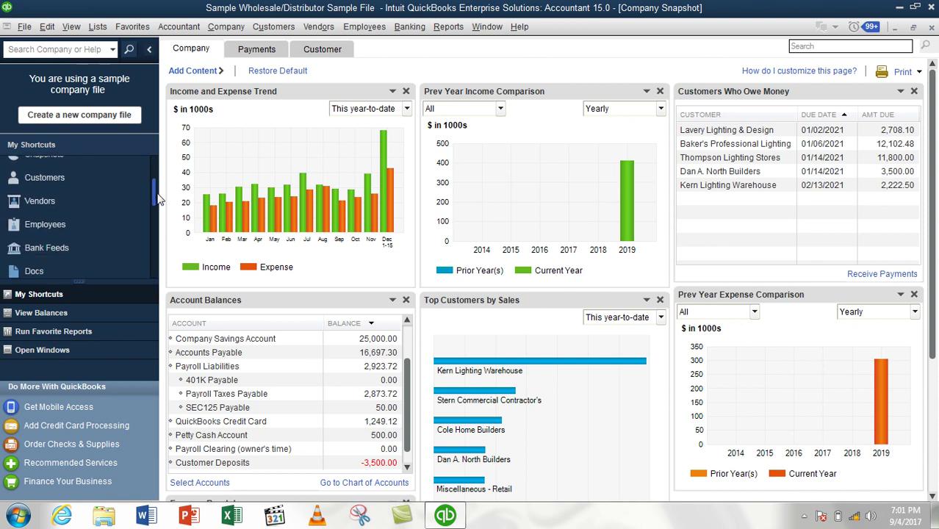
click(77, 181)
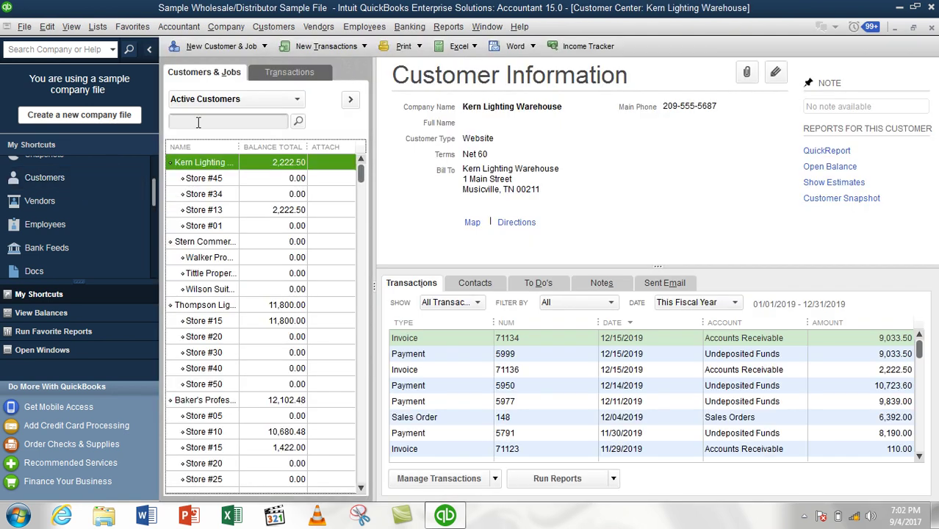
click(49, 202)
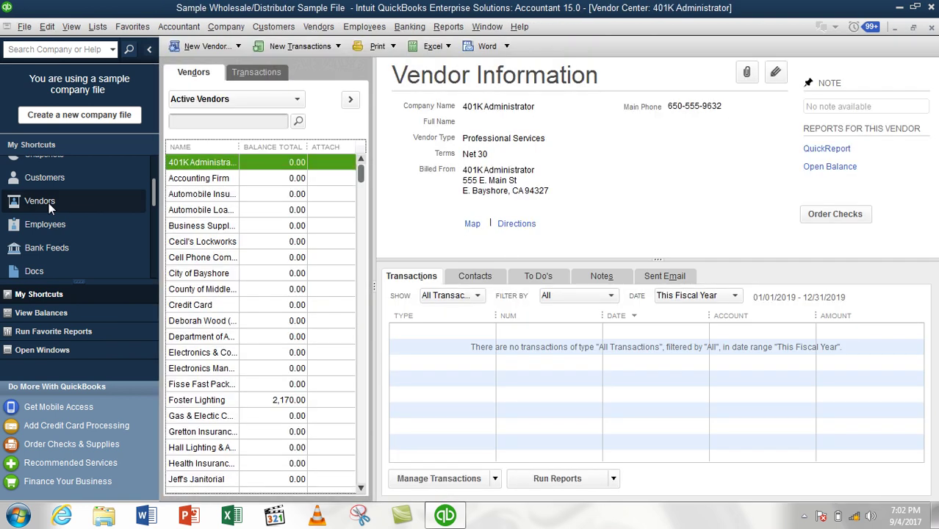
click(45, 224)
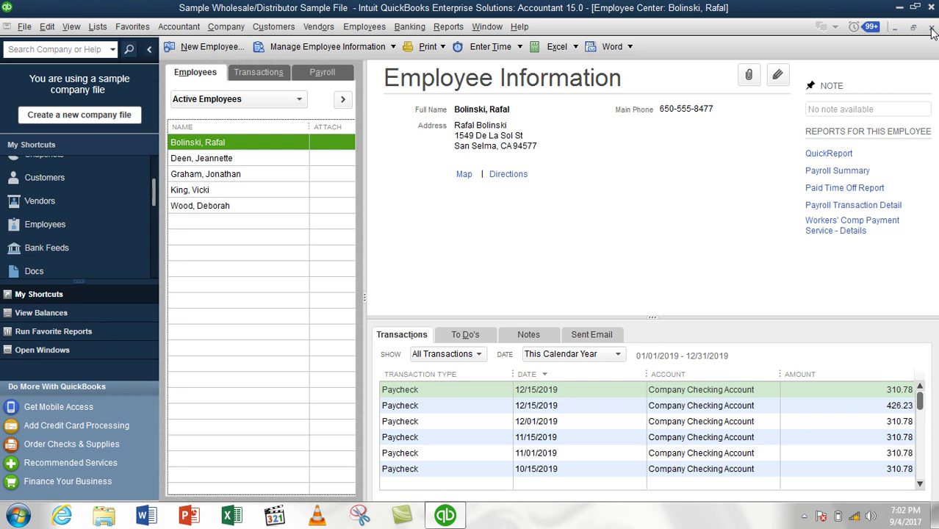
click(930, 27)
click(930, 28)
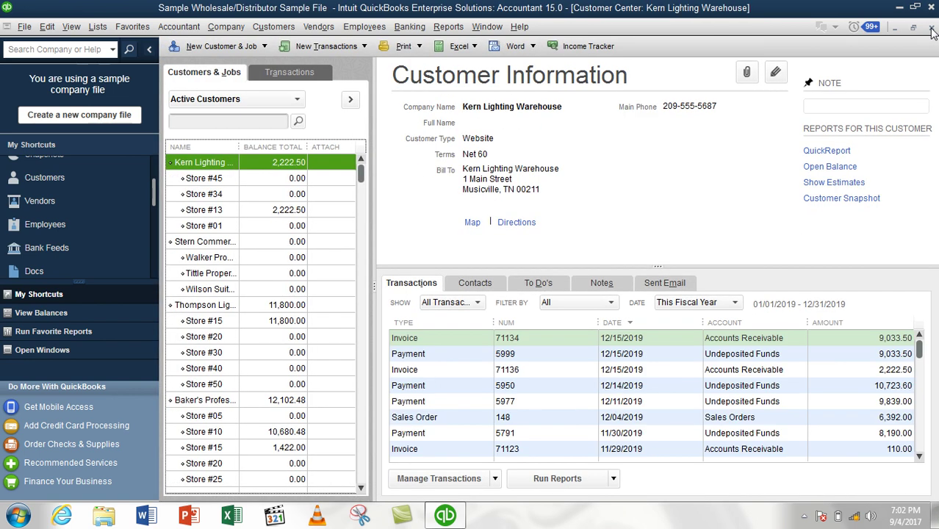
click(931, 28)
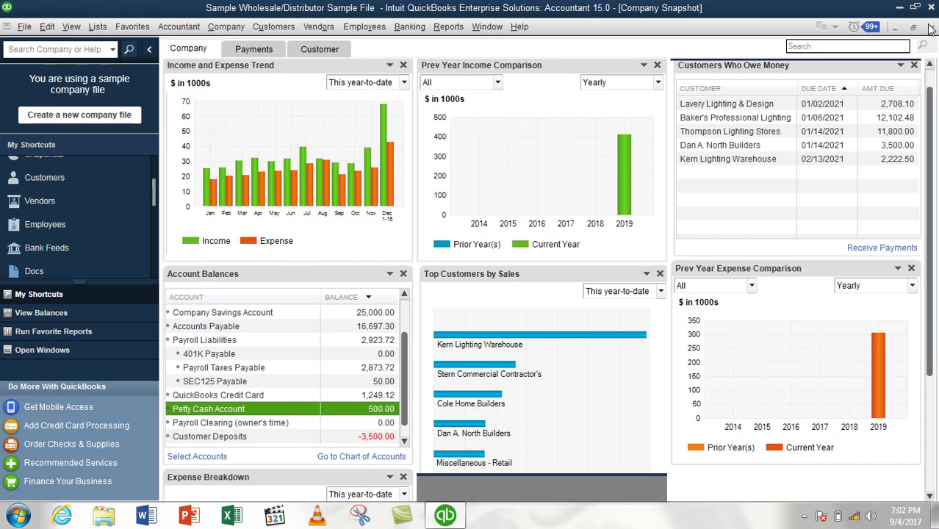
click(930, 28)
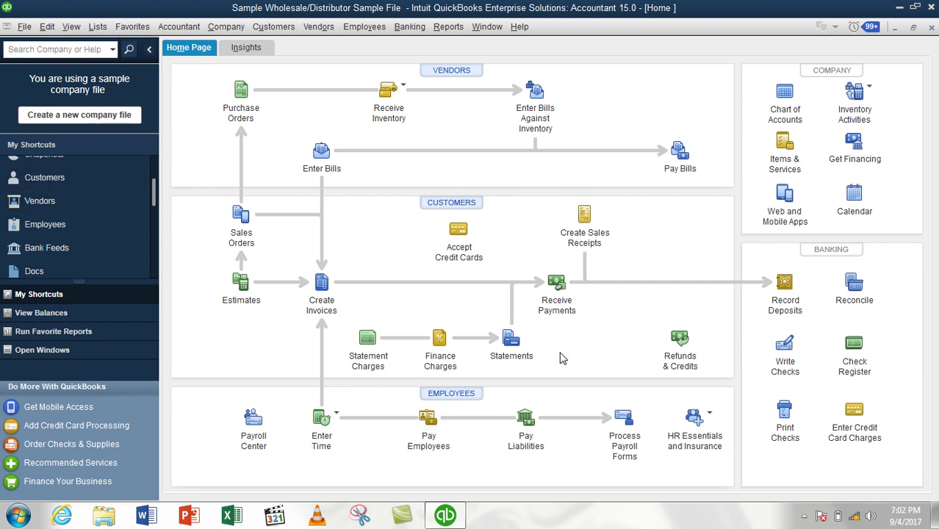
Show the Insights view of the Home window and examine its Profit & Loss, Income and Expenses charts
click(246, 48)
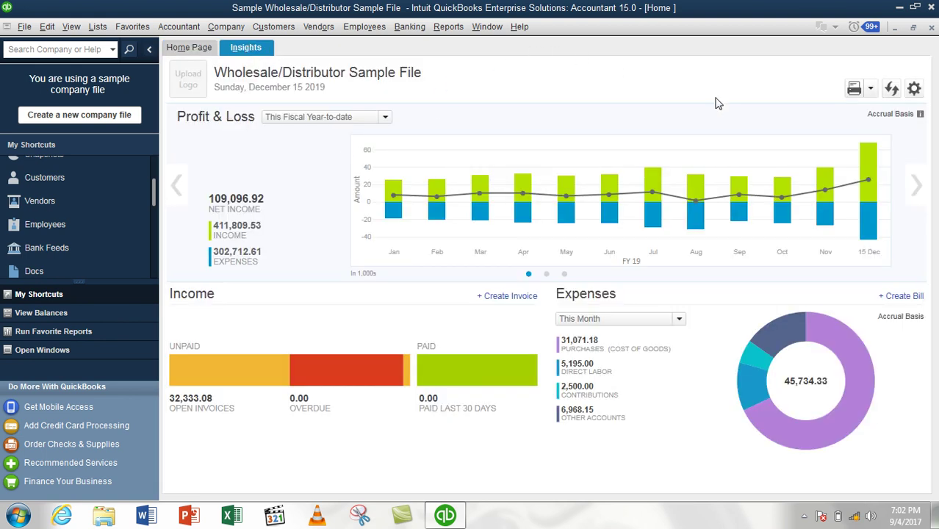
mouse_move(458, 367)
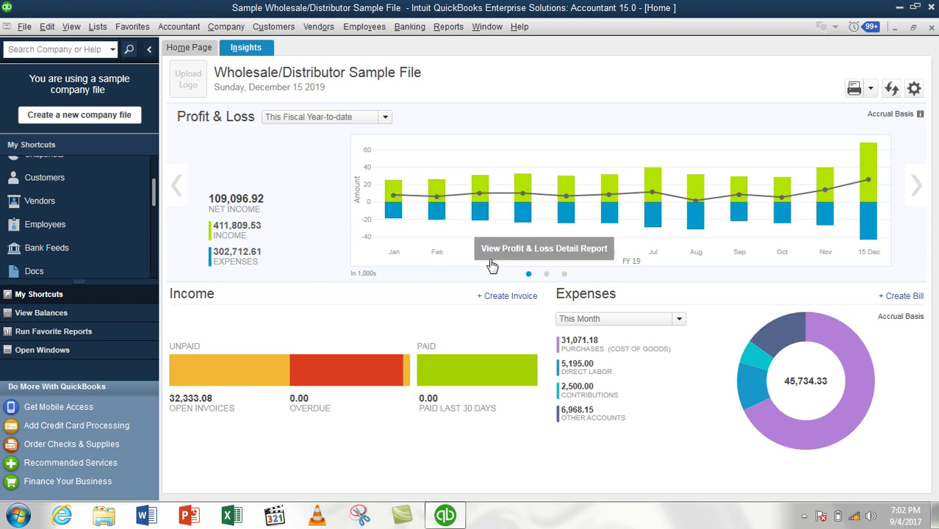
mouse_move(857, 381)
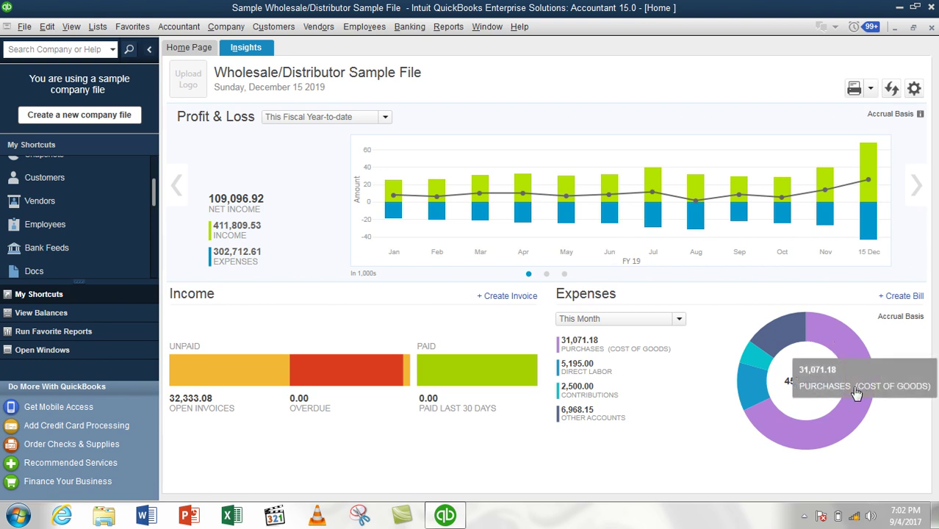
mouse_move(794, 335)
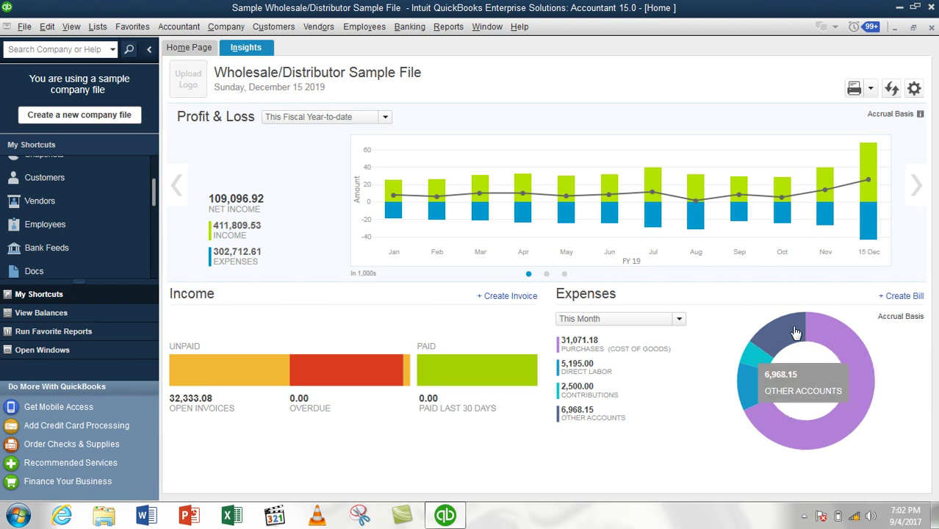
mouse_move(838, 344)
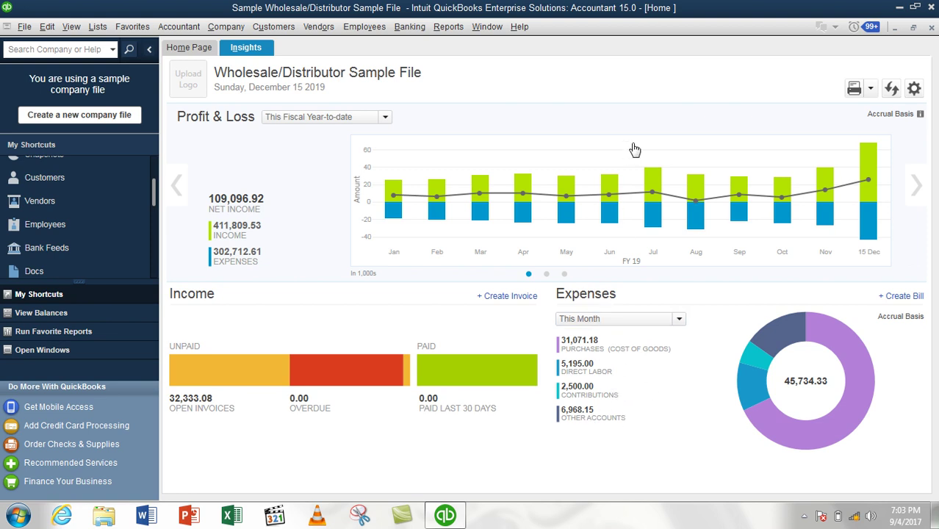
Close the Home window, reopen it maximized and switch it back to the Home Page view
click(932, 27)
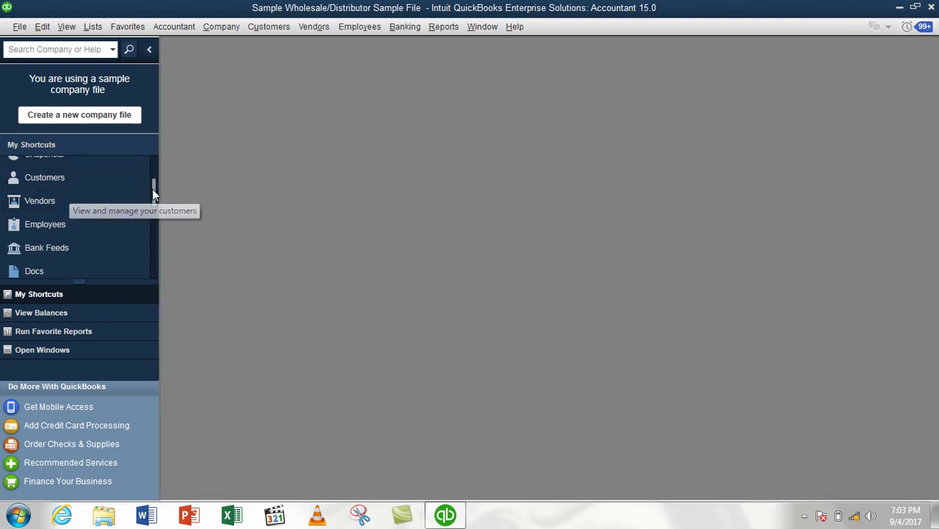
drag(155, 188, 129, 165)
click(81, 174)
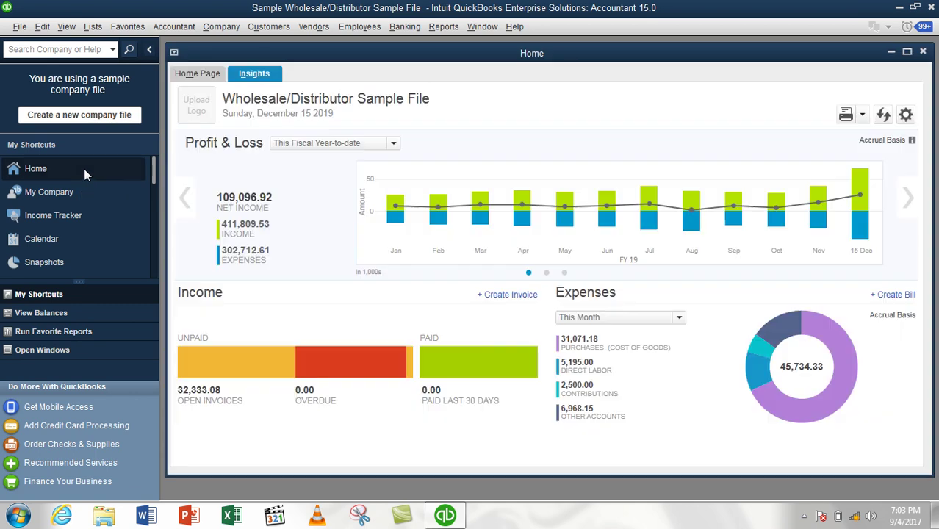
double_click(267, 53)
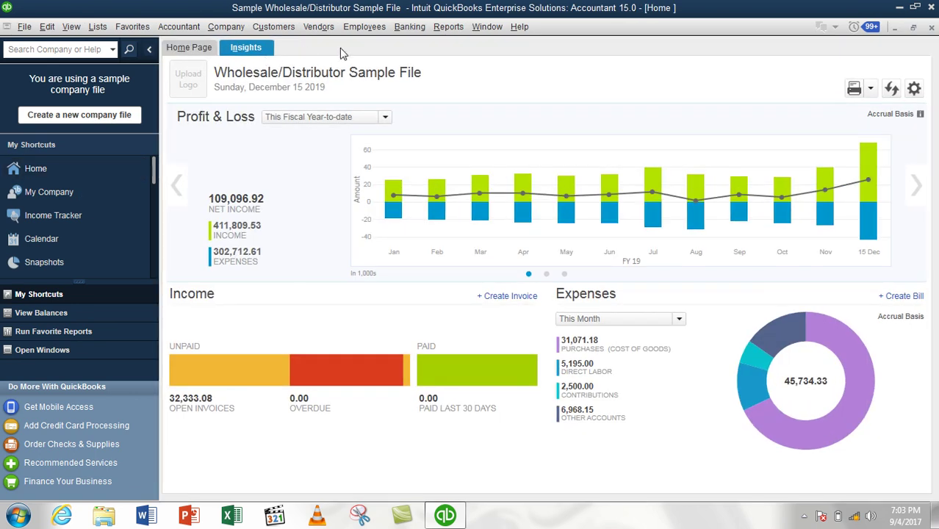
click(192, 48)
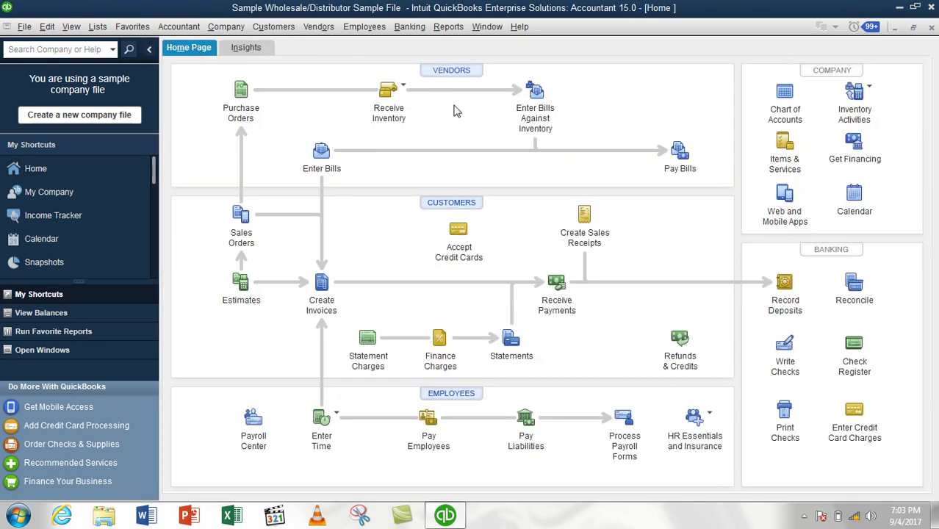
Look at the Customer Center and the Vendor Center, closing each one to return to the Home Page
click(272, 26)
click(279, 42)
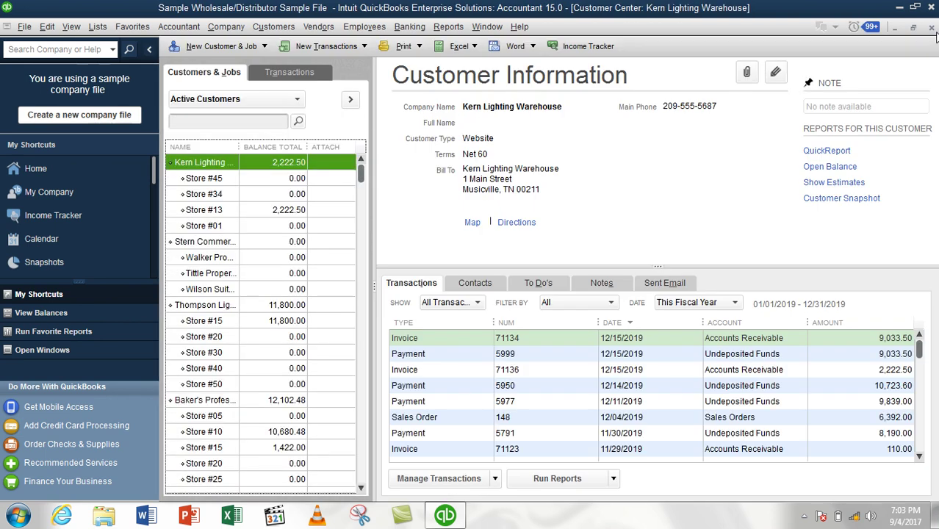
click(932, 27)
click(320, 27)
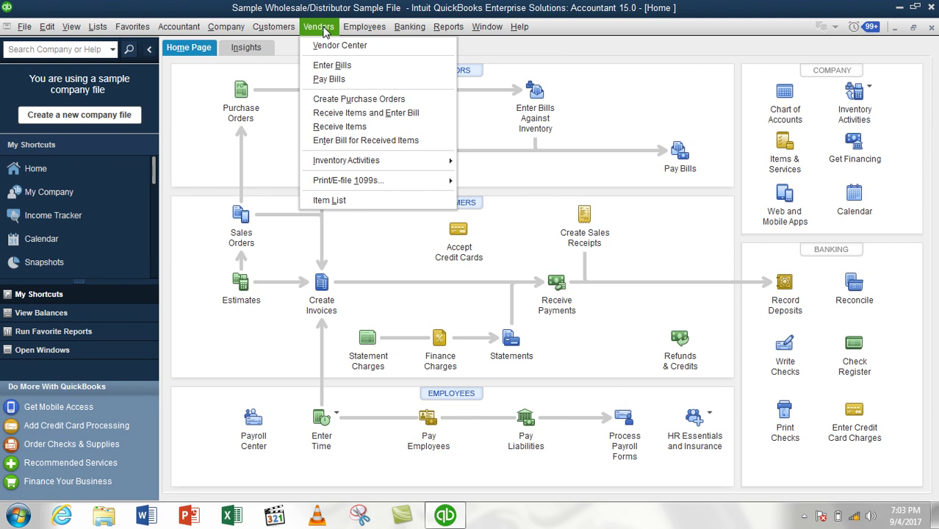
click(330, 45)
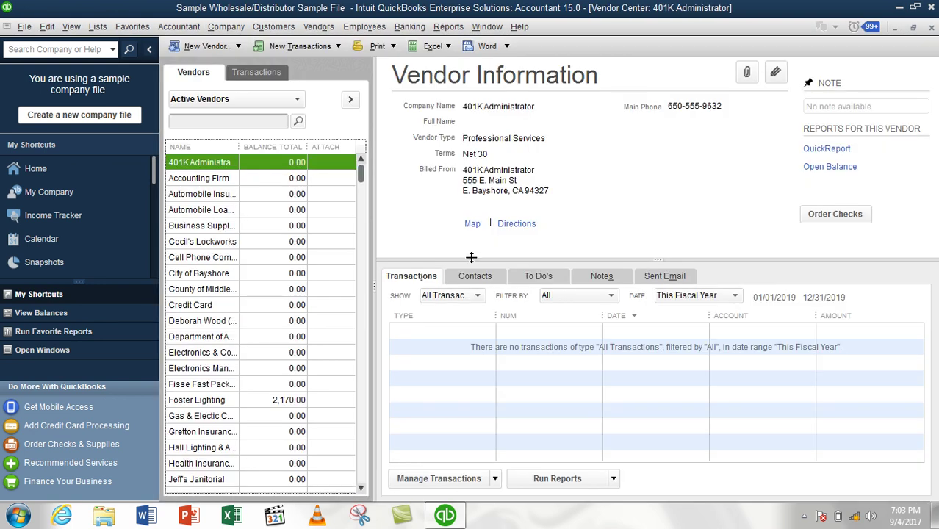
click(932, 27)
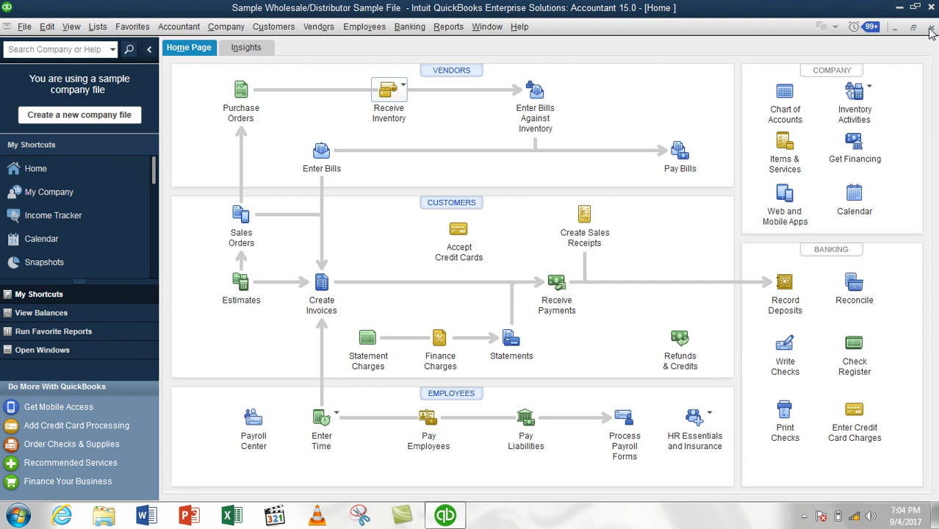
Close the sample company and open Saifzada Information & Communication Technology Company, logging in with the administrator password
click(29, 26)
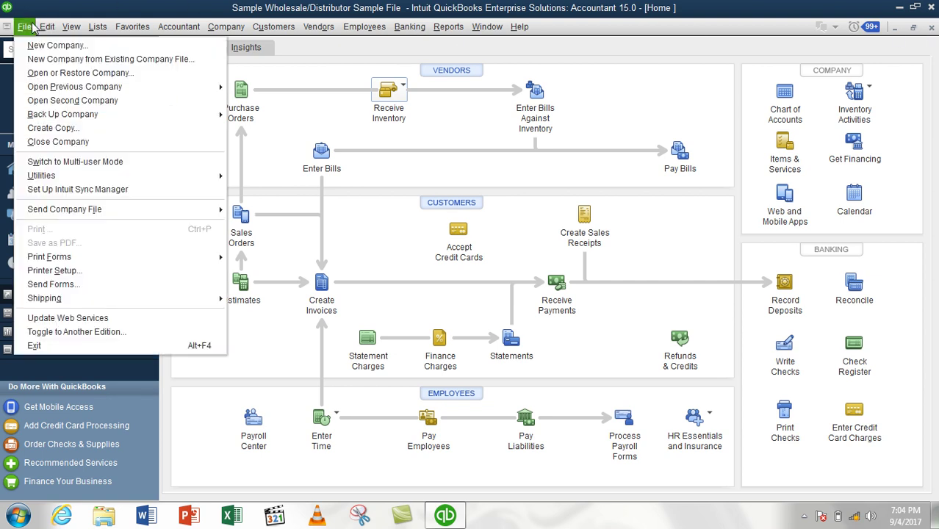
click(61, 143)
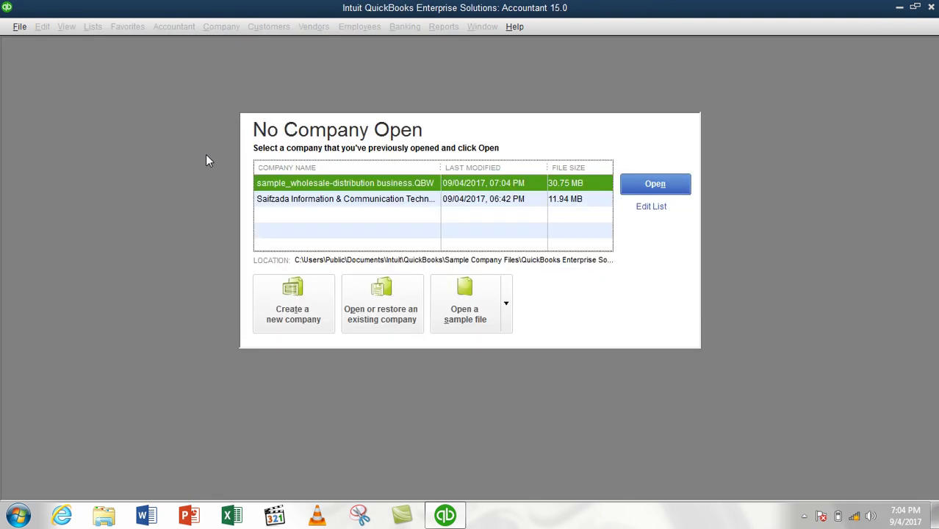
click(279, 201)
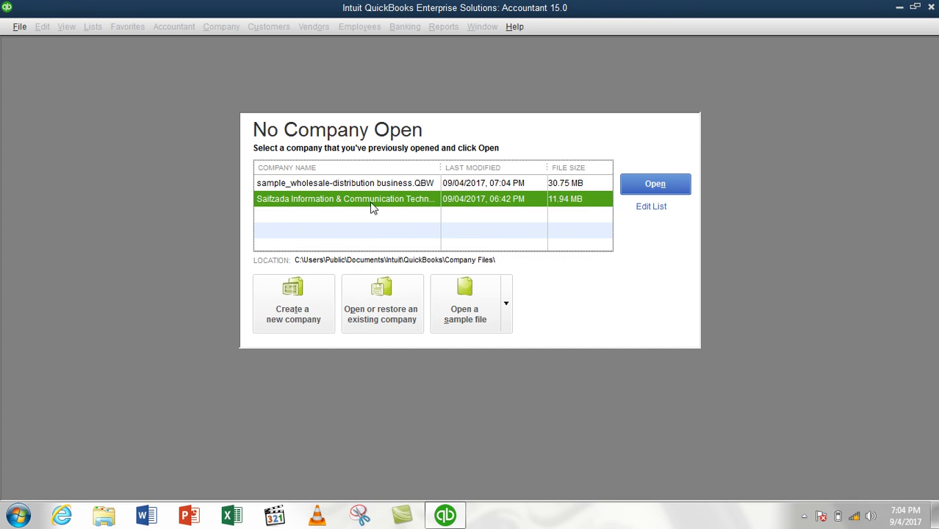
click(661, 188)
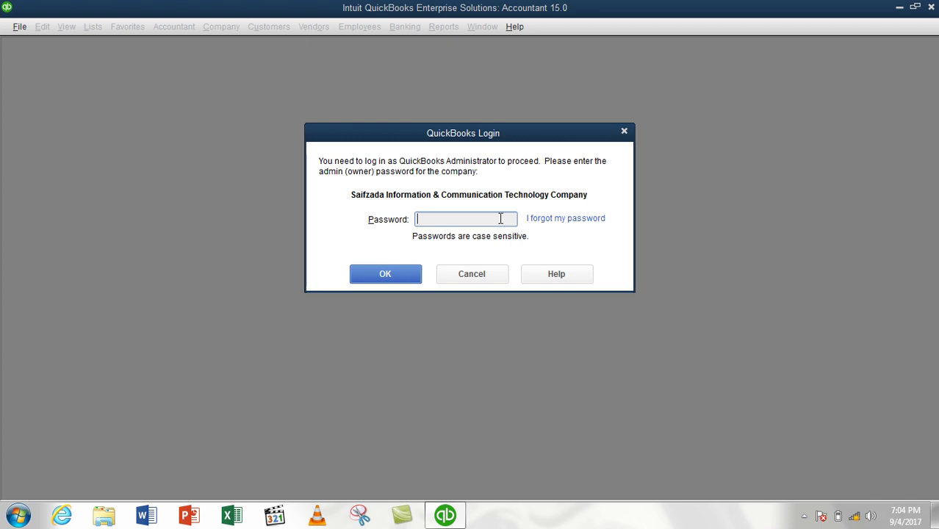
text(•••••••)
click(389, 274)
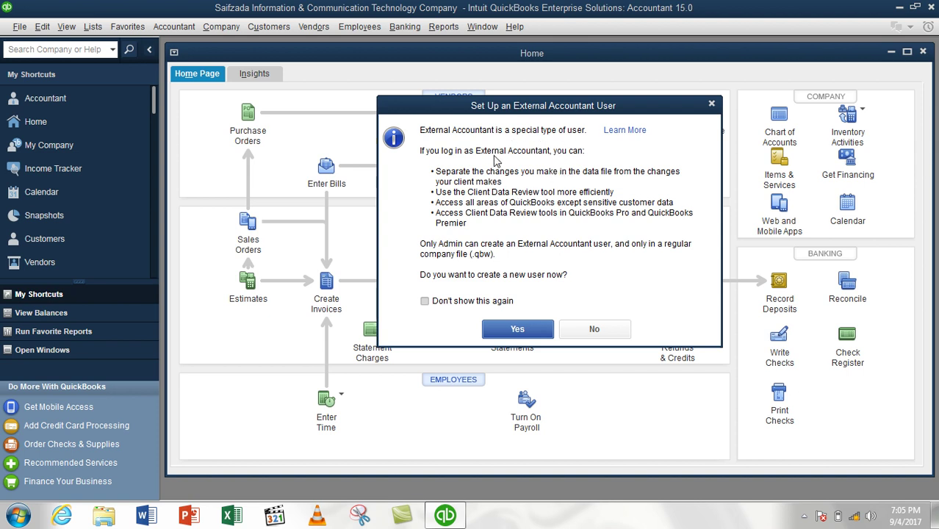
Permanently dismiss the External Accountant prompt without creating a user, close the Accountant Center and maximize the Home window
click(478, 302)
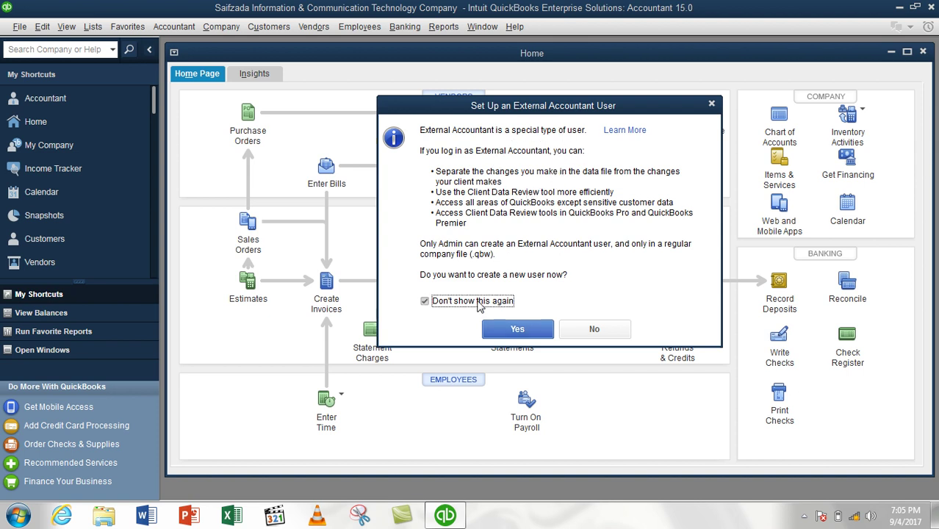
click(592, 330)
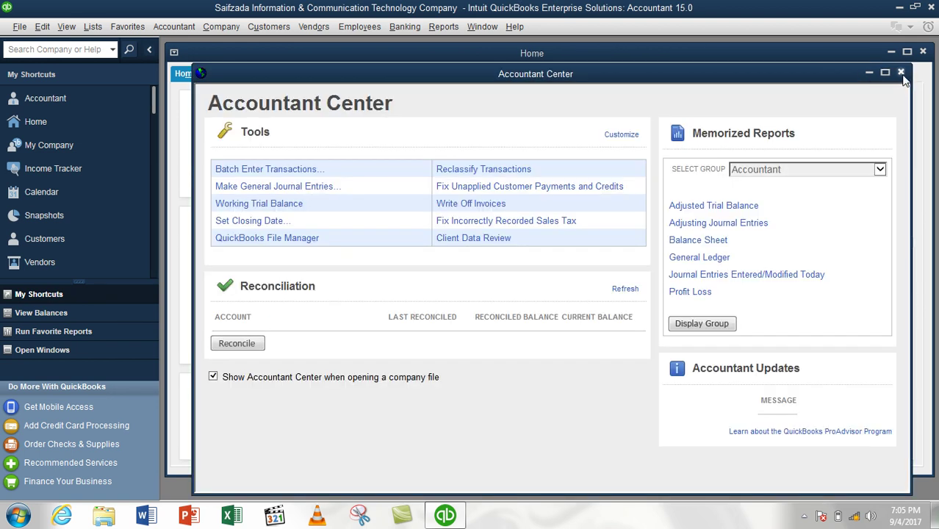
click(902, 73)
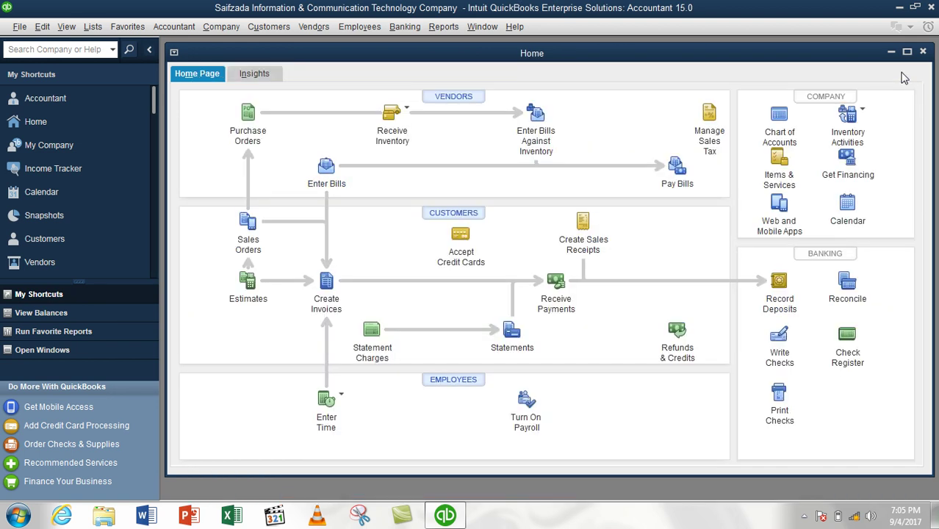
click(907, 52)
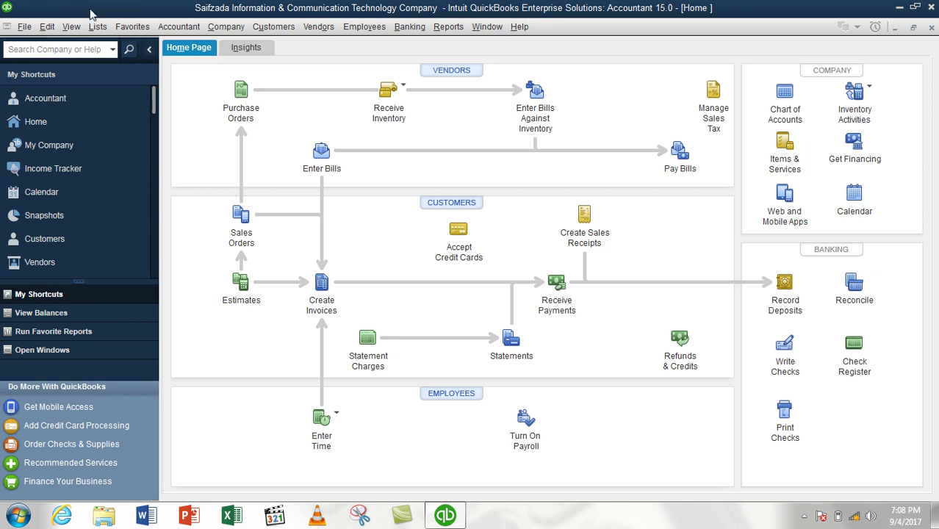
Turn on multiple currency tracking in the company preferences, accepting the multicurrency warning
click(48, 27)
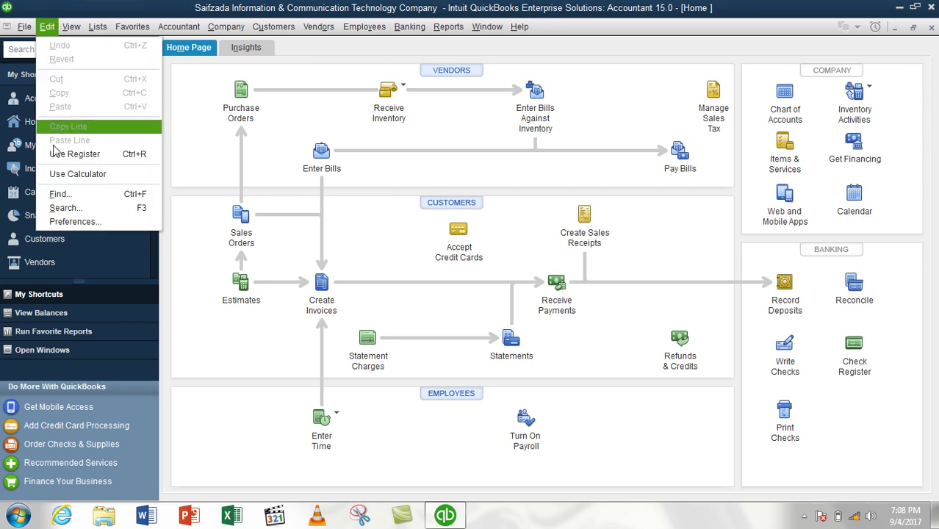
click(74, 222)
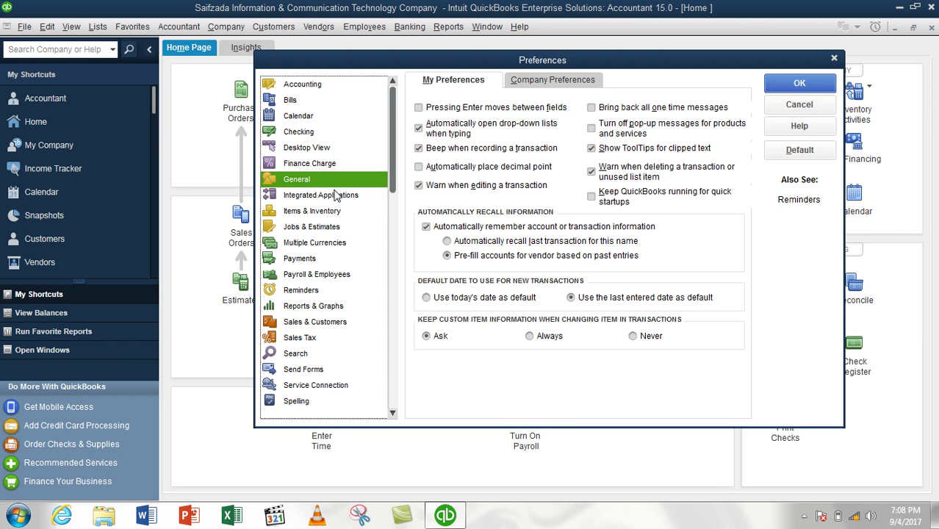
click(324, 248)
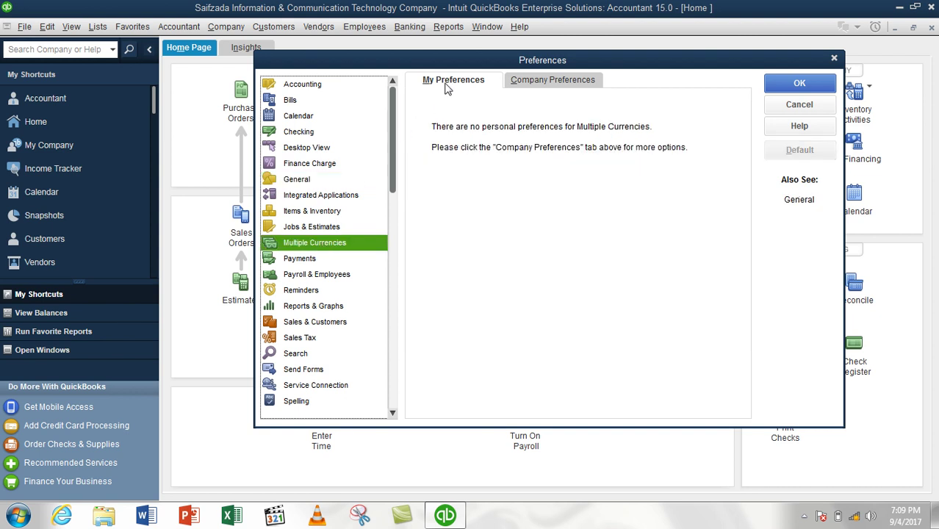
click(556, 84)
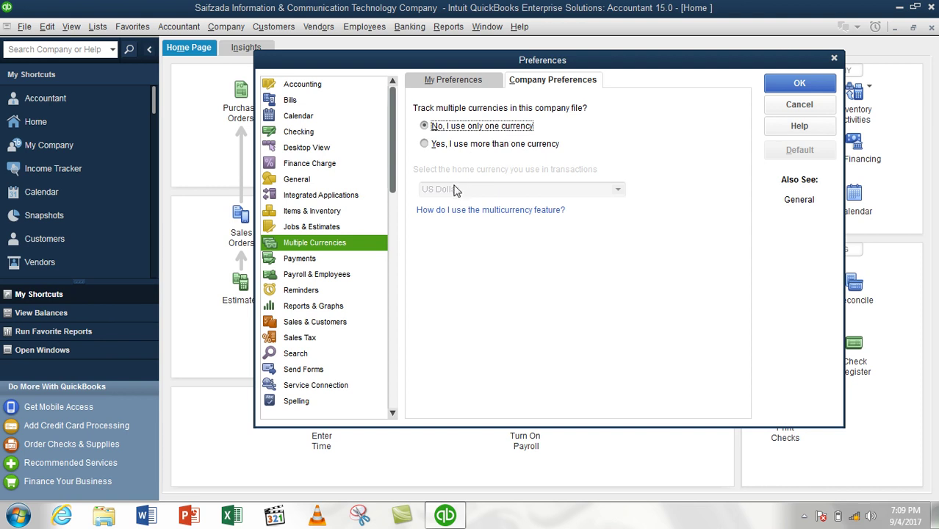
click(497, 147)
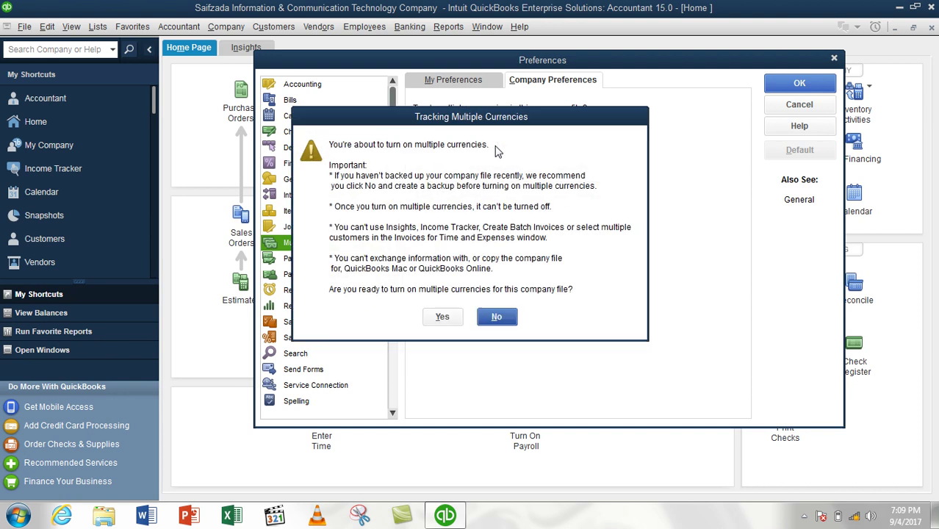
drag(507, 119, 653, 82)
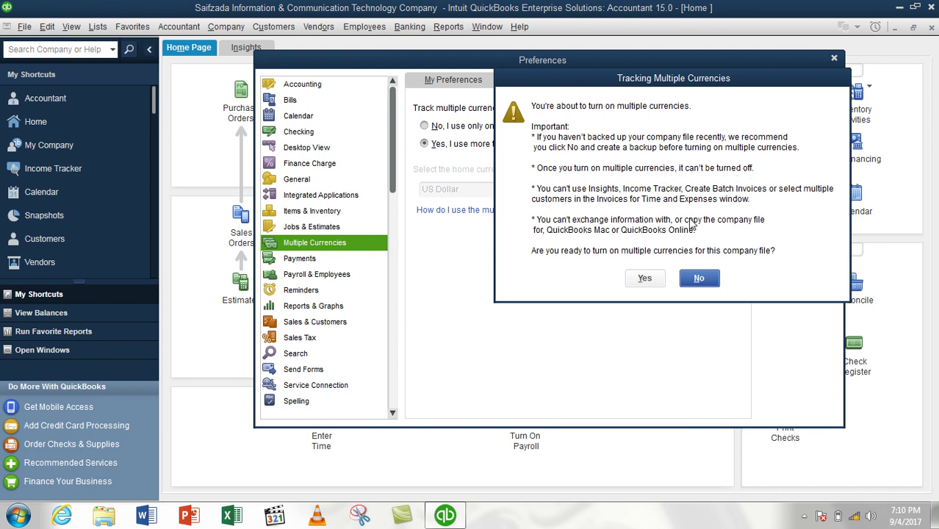
click(643, 280)
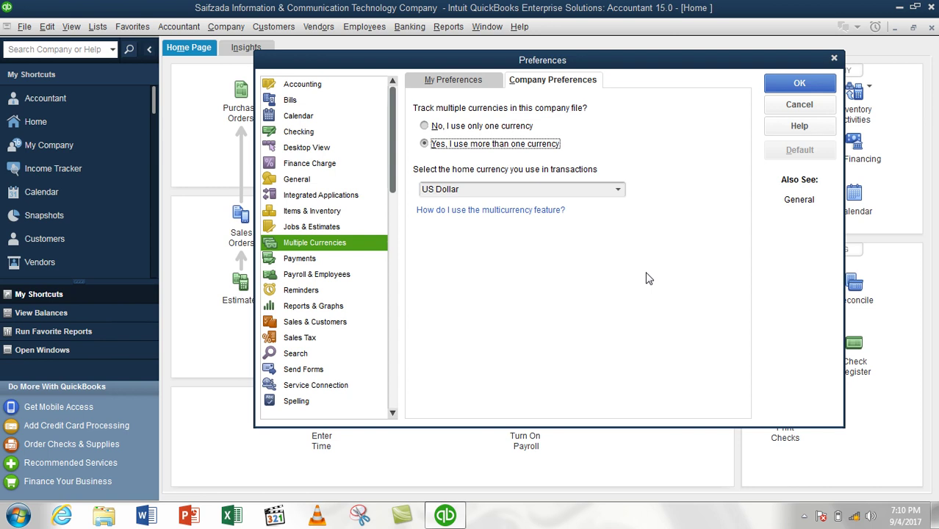
Set the home currency to Afghanistan Afghani from the full currency list, making it active and accepting a non-USD home currency
click(623, 193)
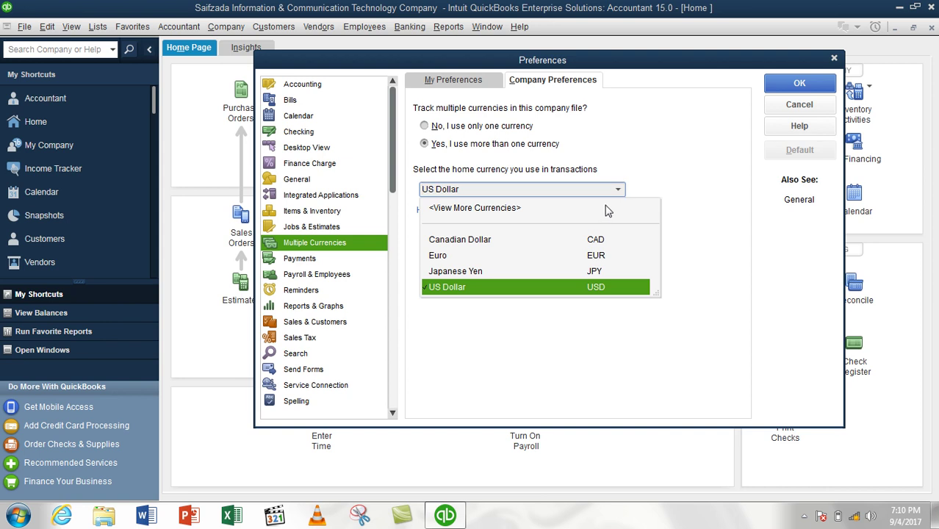
click(491, 211)
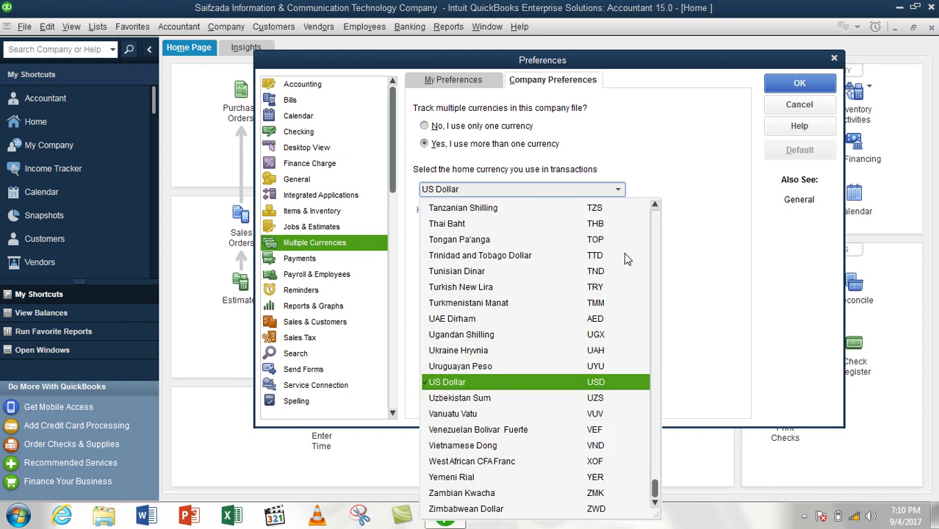
scroll(626, 254, up, 20)
scroll(626, 254, up, 20)
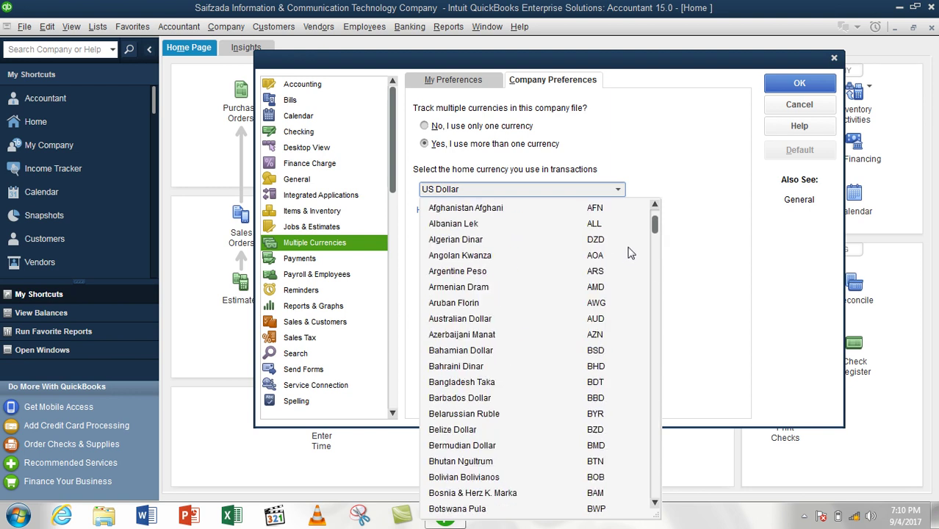
click(517, 241)
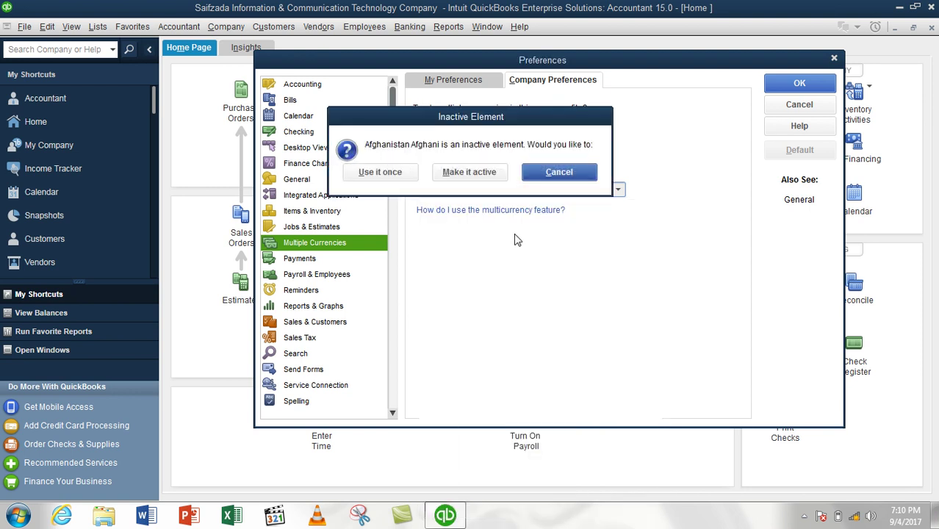
drag(580, 100, 707, 77)
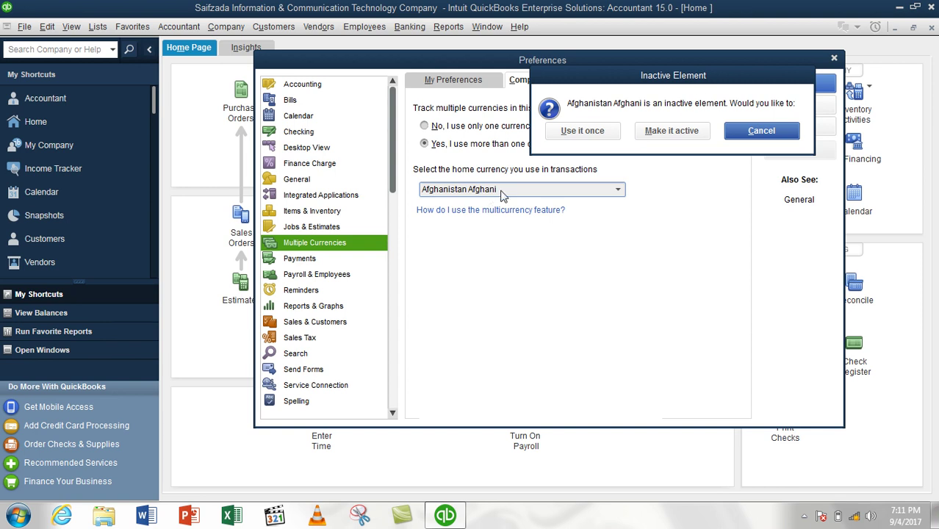
click(670, 132)
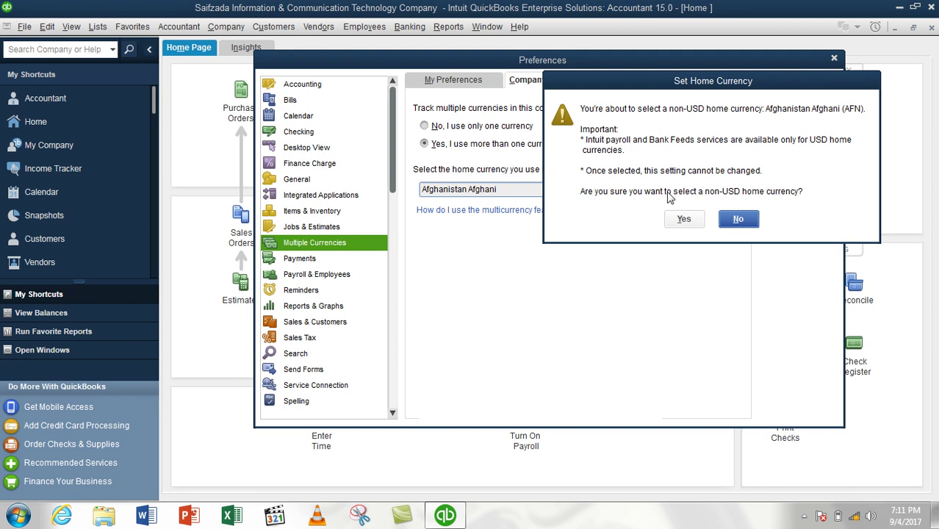
click(684, 220)
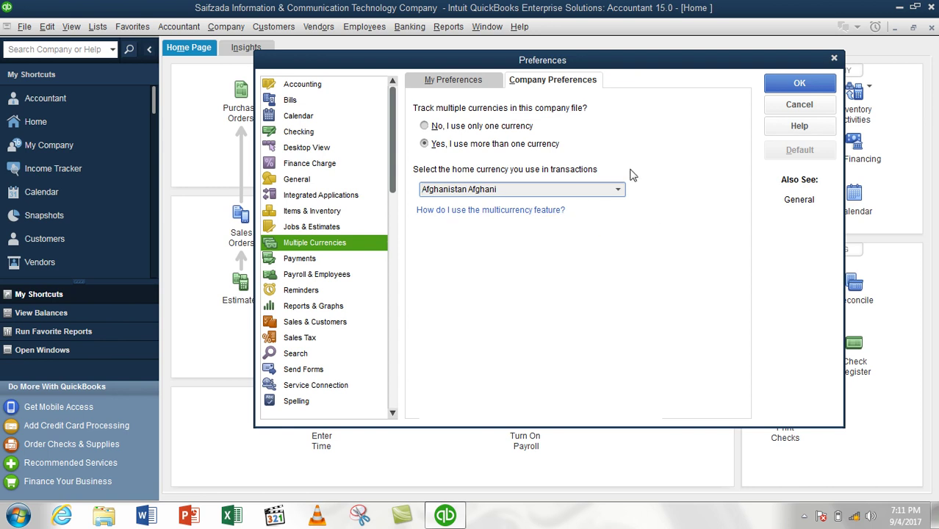
Save the preferences and let the company file reopen, closing the Accountant Center and maximizing the Home window
click(785, 88)
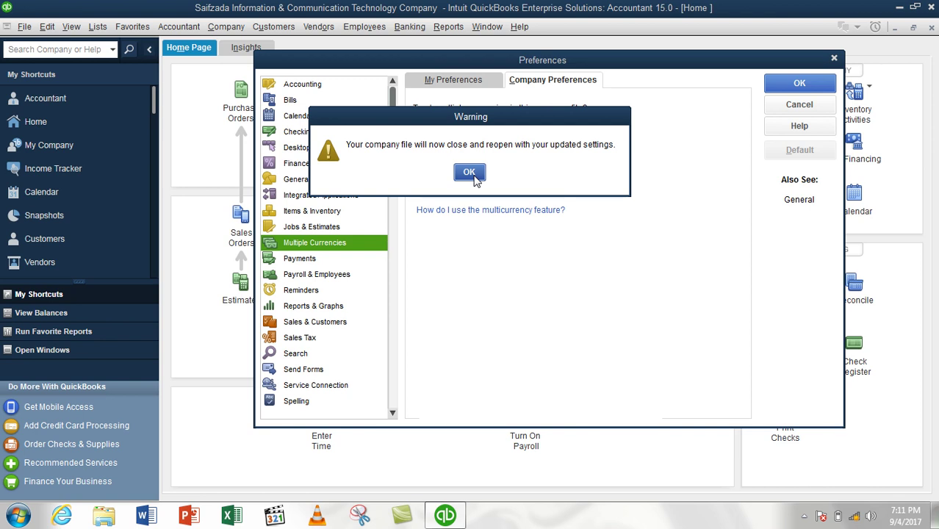
click(474, 176)
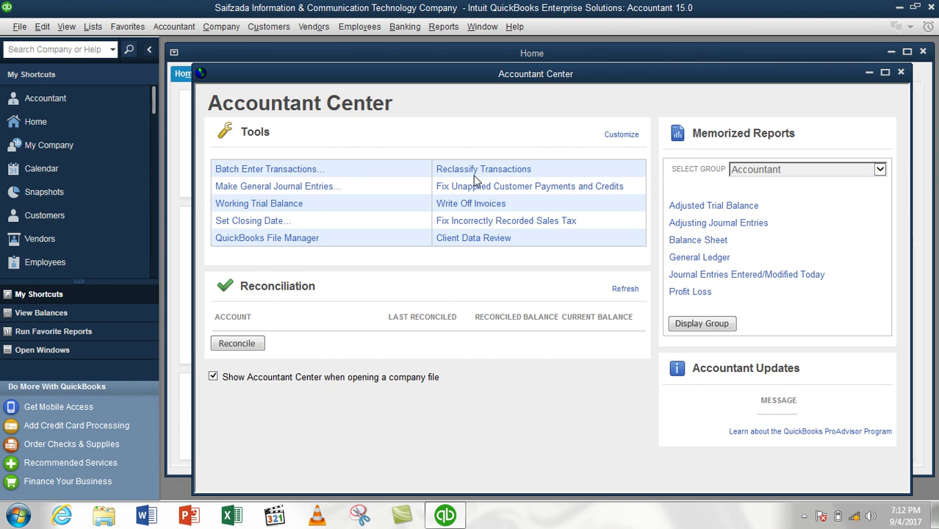
click(901, 72)
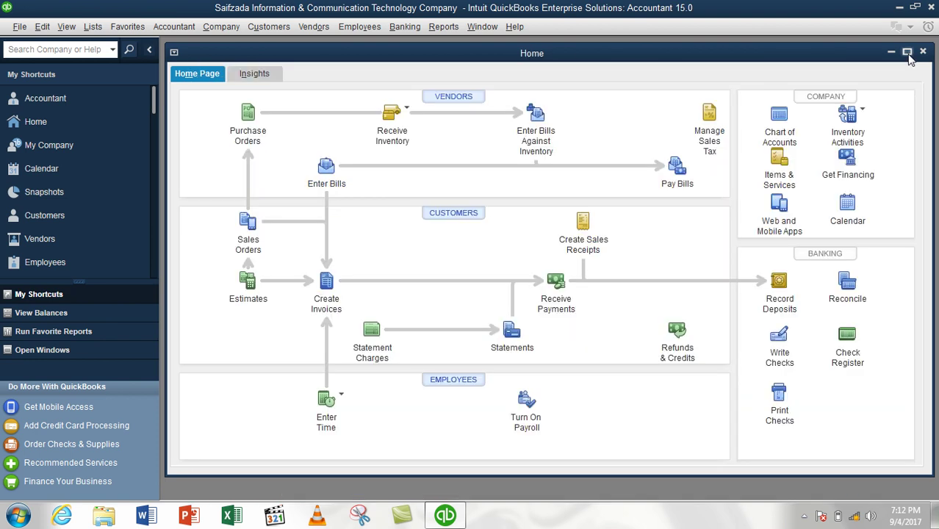
click(907, 52)
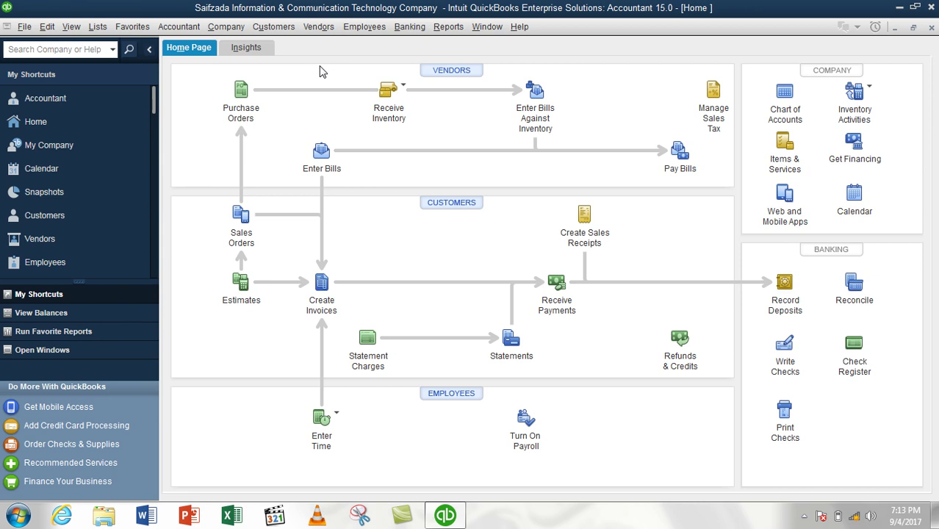
Open the company's Currency List, look through the currencies and exclude the inactive ones from the list
click(226, 26)
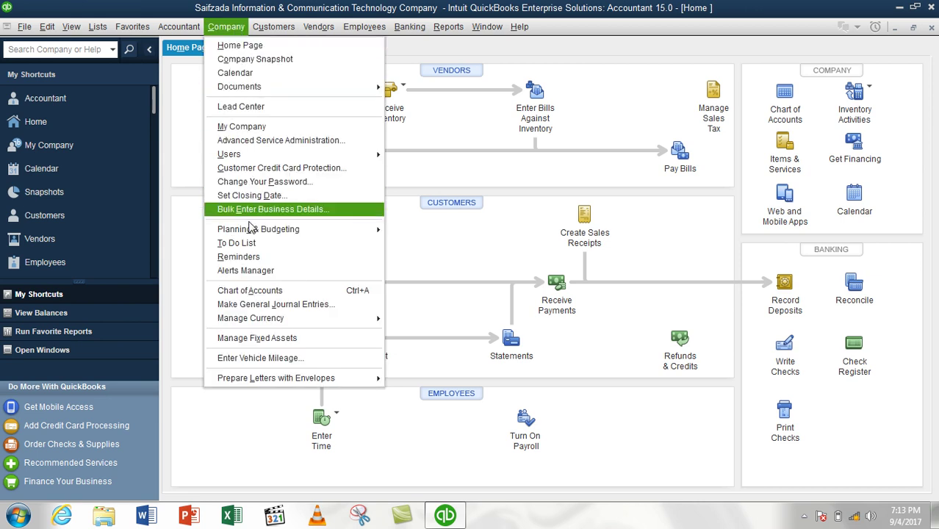
mouse_move(268, 322)
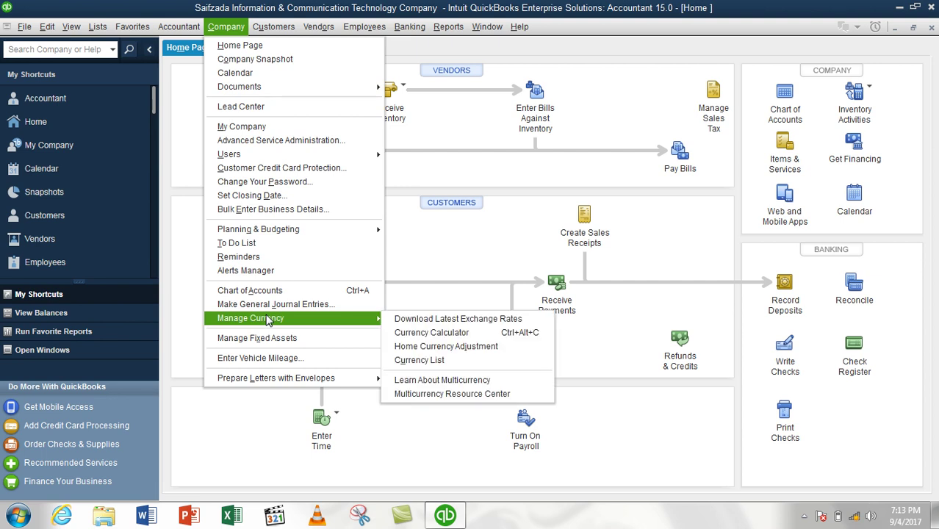
click(420, 361)
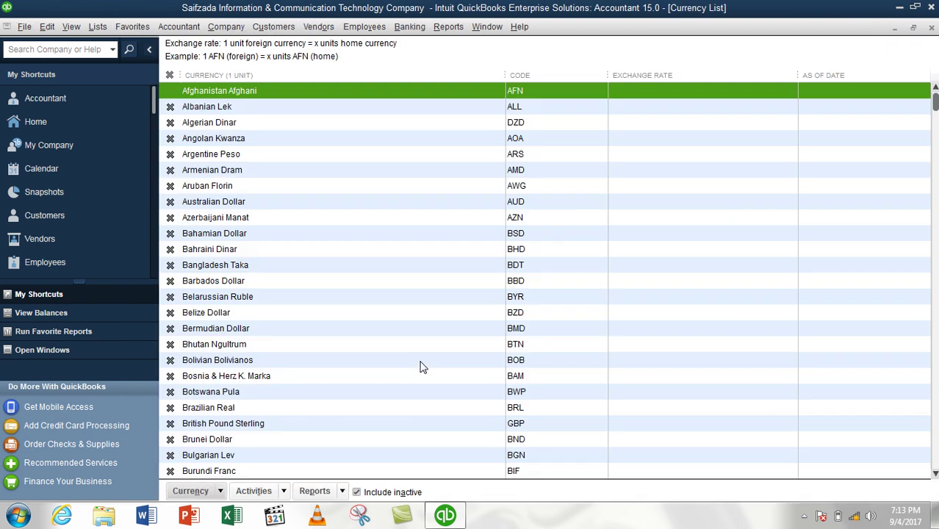
scroll(514, 169, down, 20)
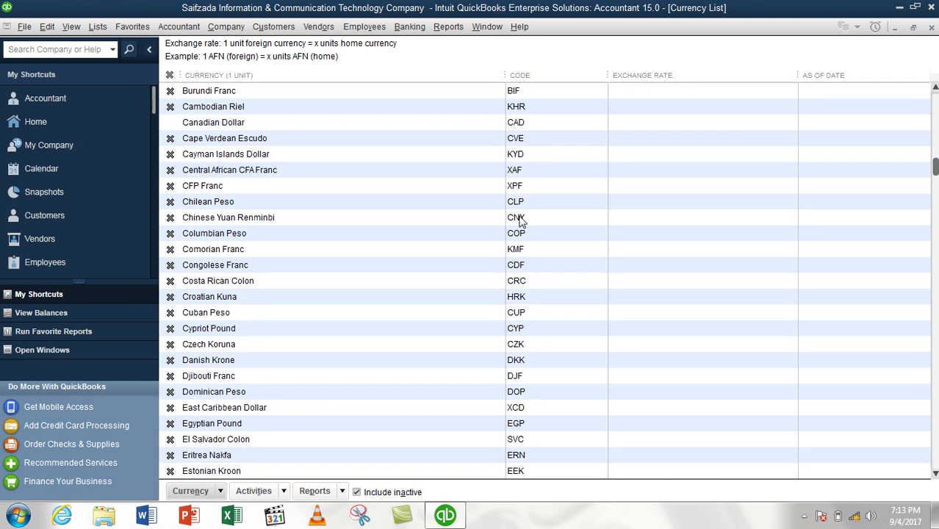
scroll(520, 218, up, 20)
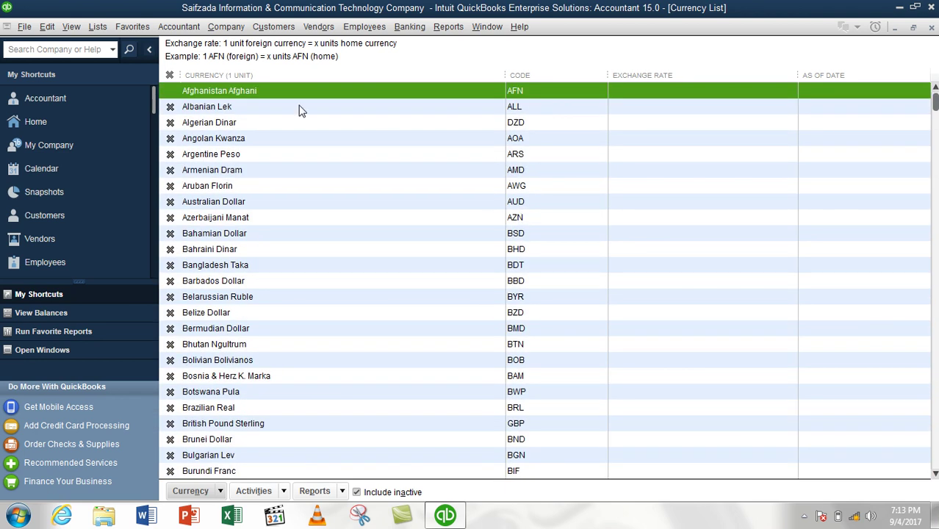
scroll(302, 323, down, 6)
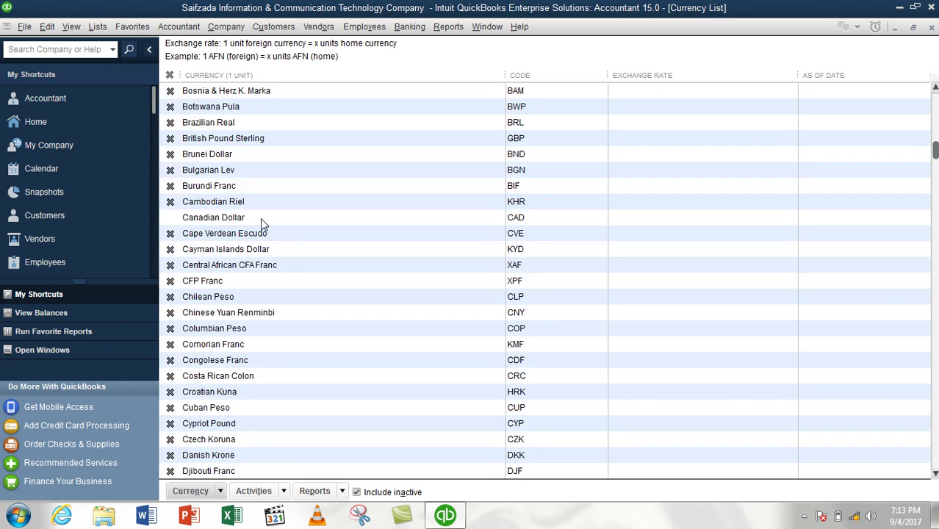
scroll(205, 341, down, 7)
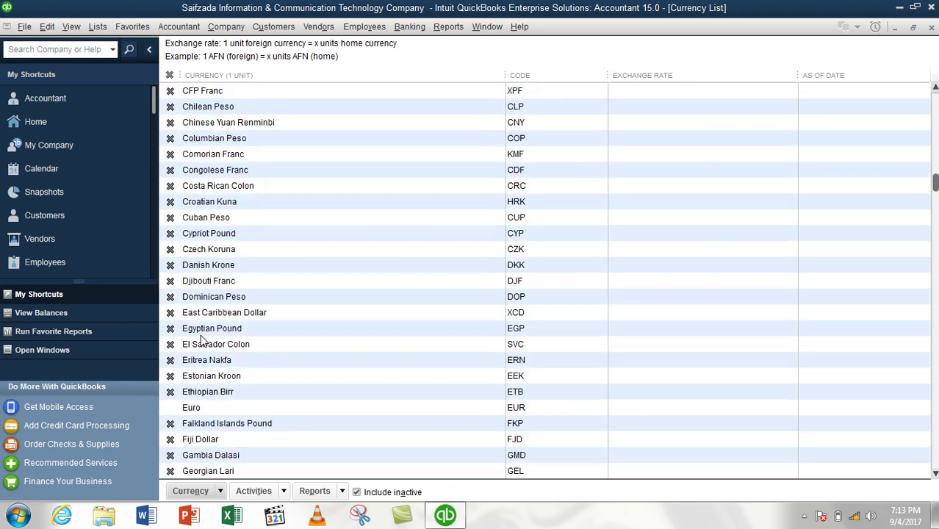
scroll(252, 366, down, 10)
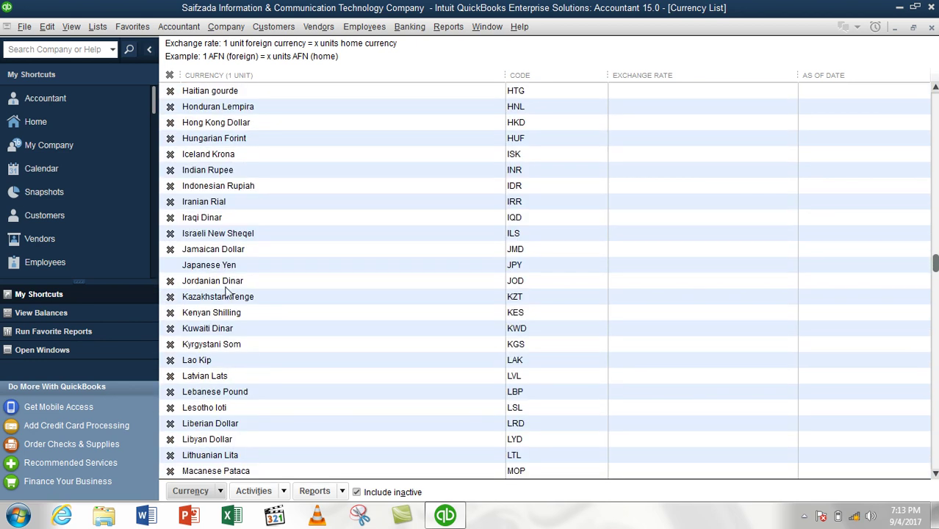
scroll(268, 348, down, 7)
scroll(287, 388, up, 20)
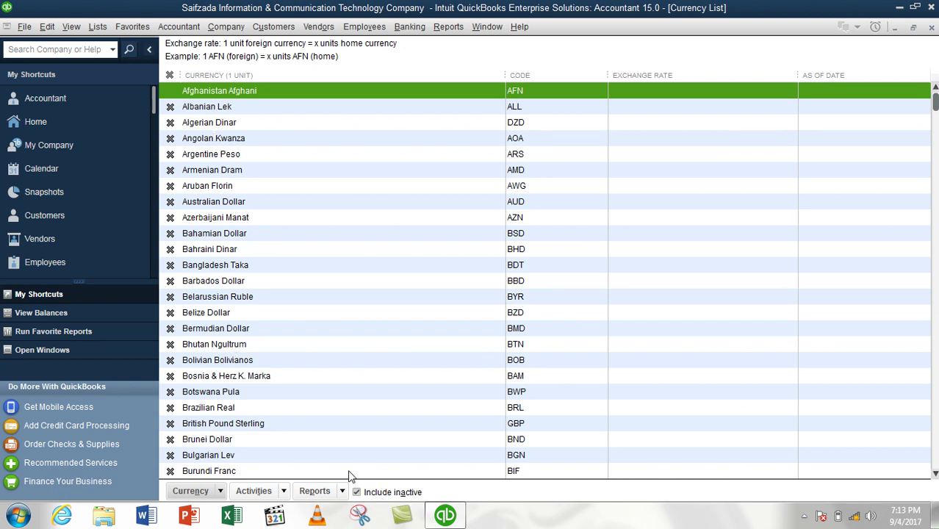
click(389, 496)
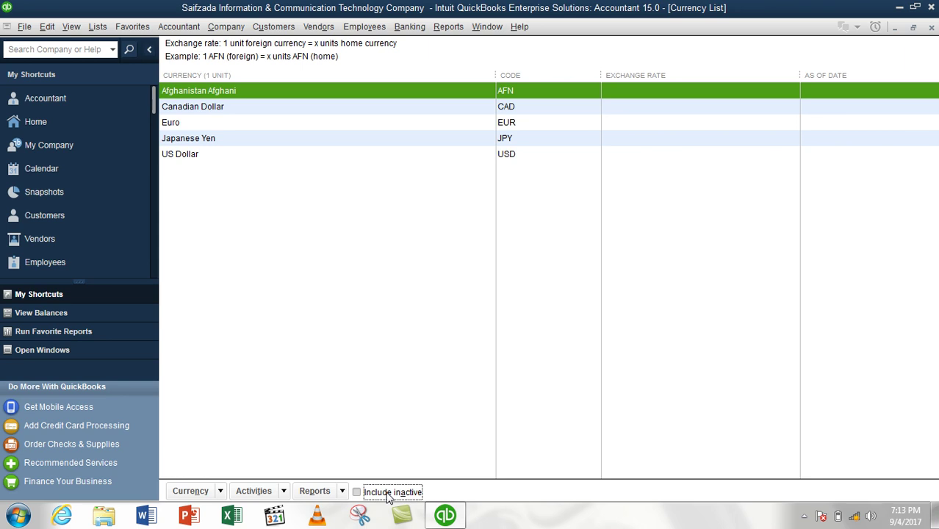
Make the Canadian Dollar inactive in the Currency List
click(197, 156)
click(194, 140)
click(184, 124)
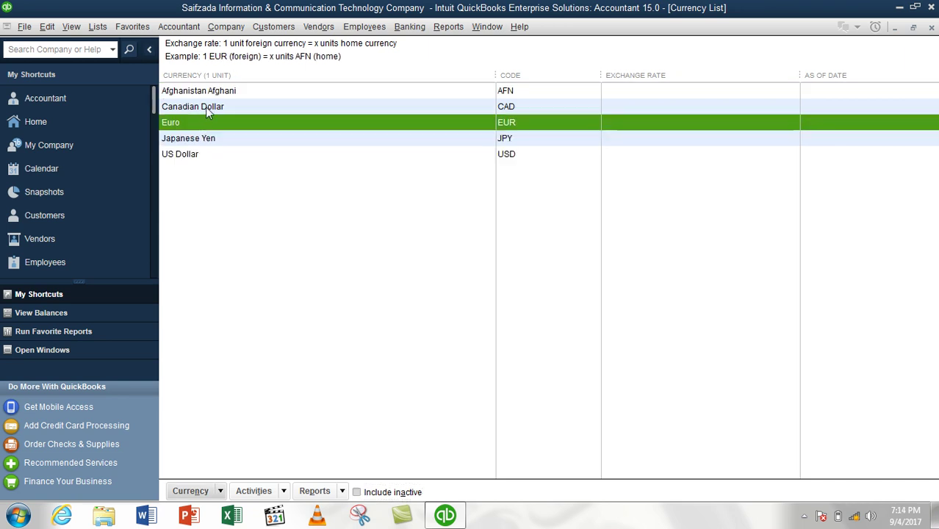
right_click(207, 111)
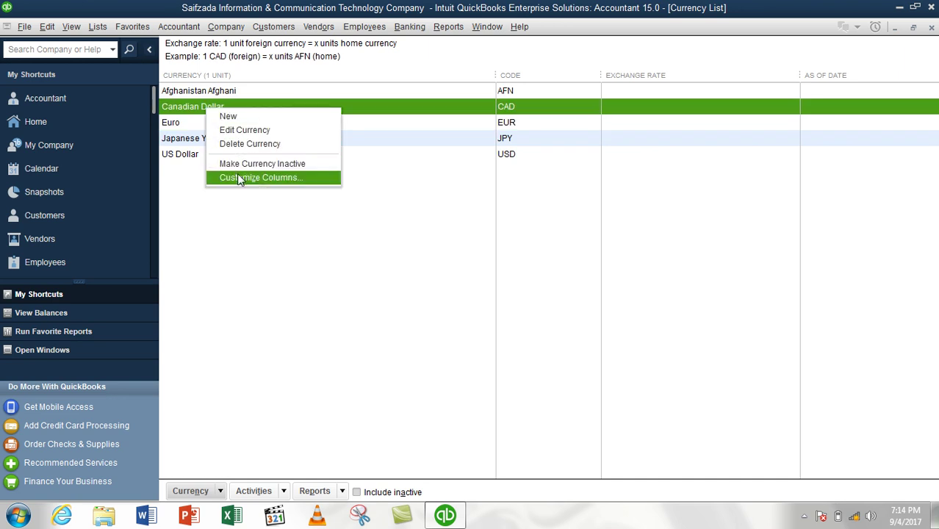
click(288, 166)
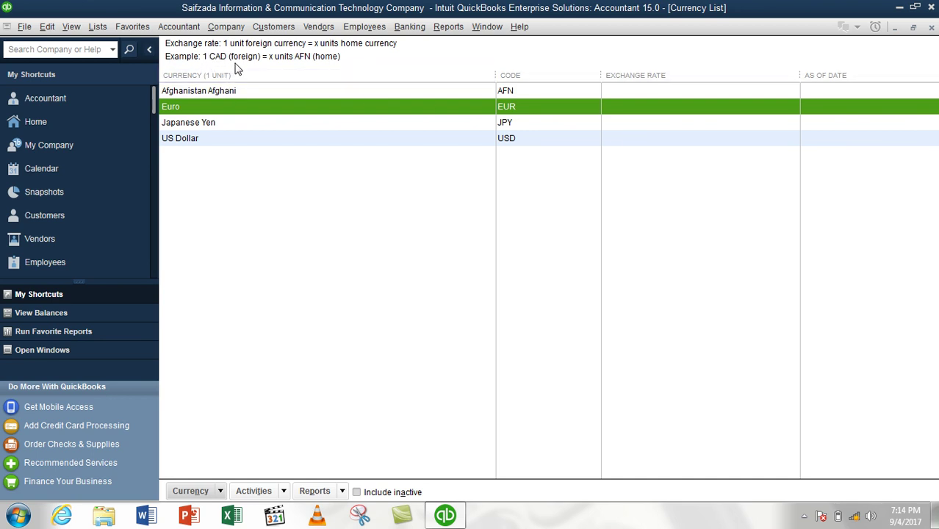
Open the Euro for editing and enter 09/04/2017 as the date of its first exchange rate
click(373, 92)
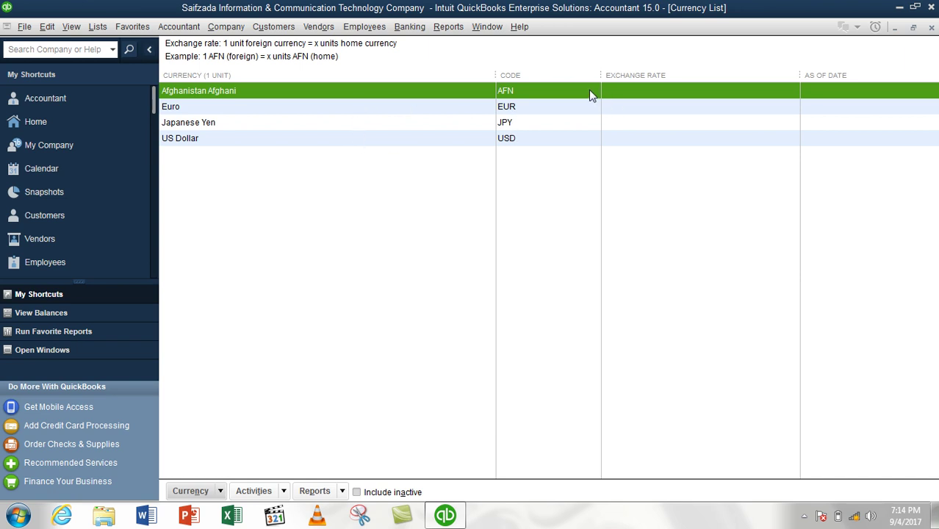
click(624, 113)
double_click(624, 114)
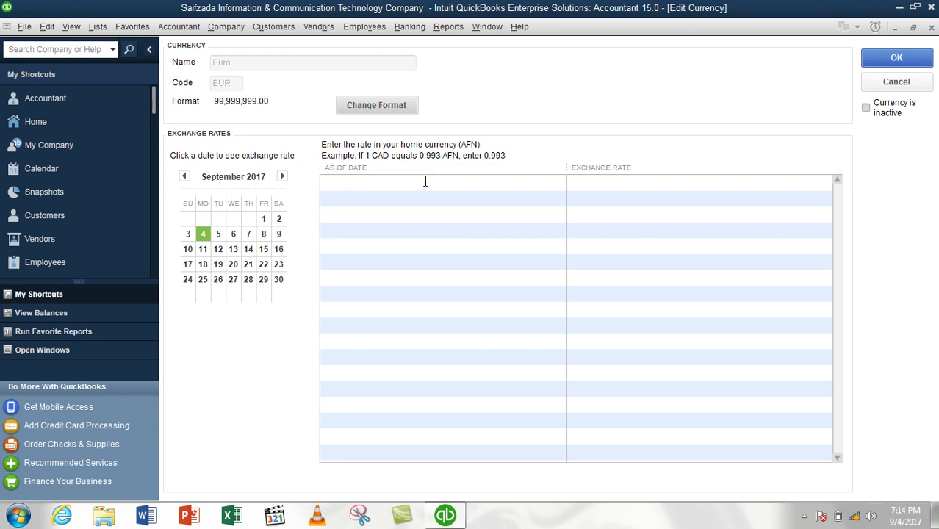
click(425, 183)
click(558, 182)
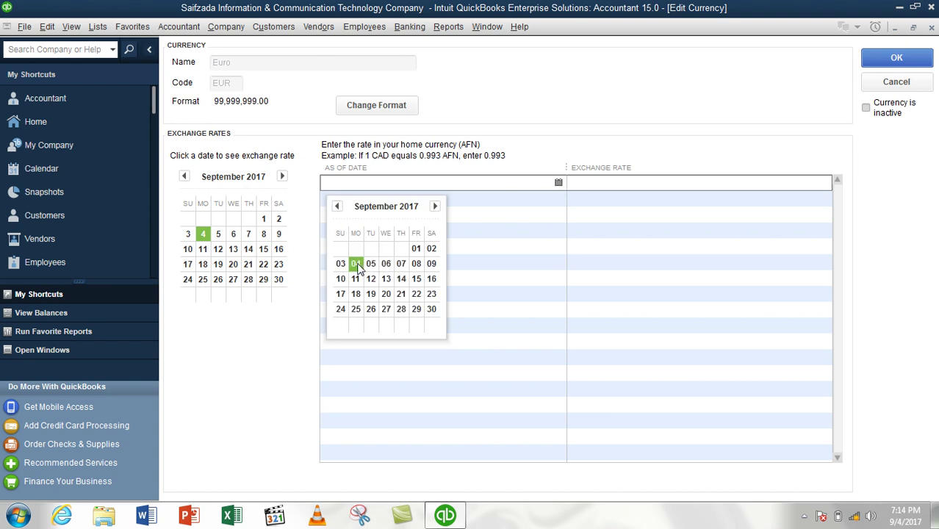
click(337, 207)
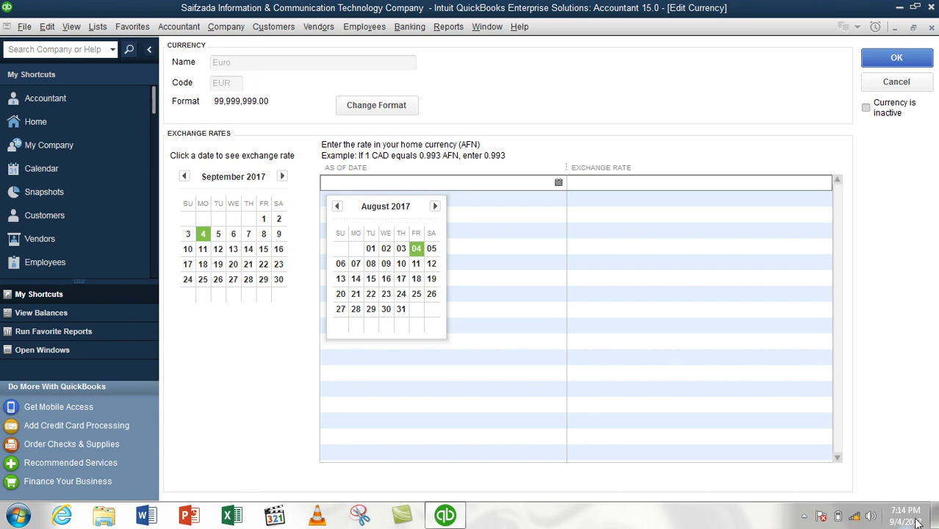
click(434, 206)
click(356, 264)
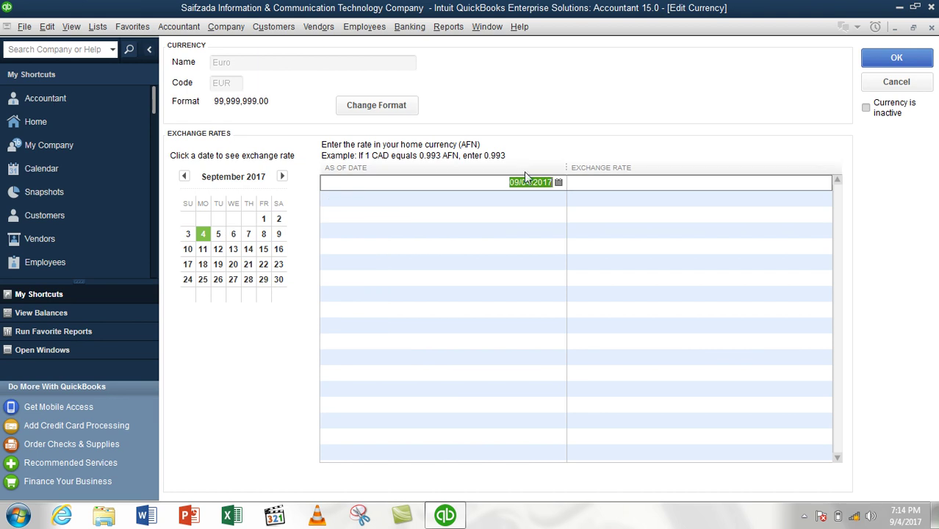
Set the Euro's exchange rate to 75.00 AFN and save the currency
click(501, 181)
click(590, 183)
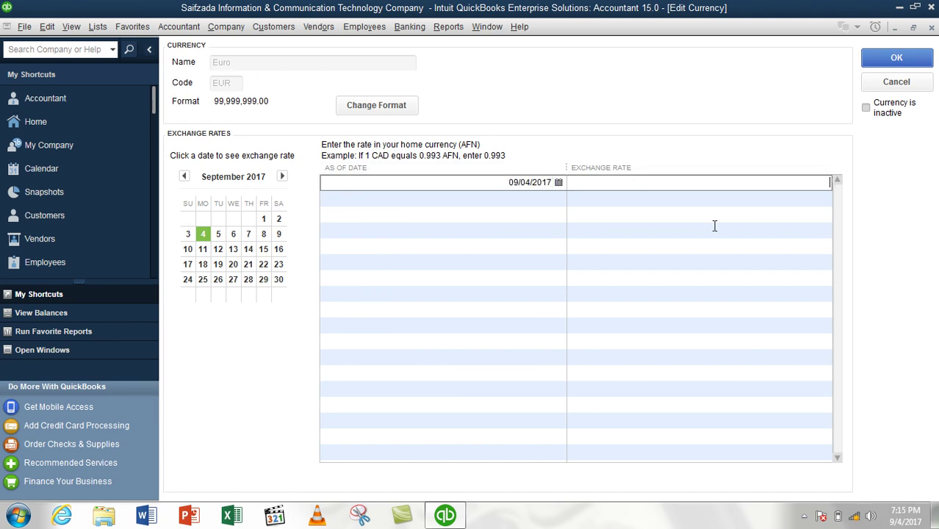
text(75.00)
click(900, 58)
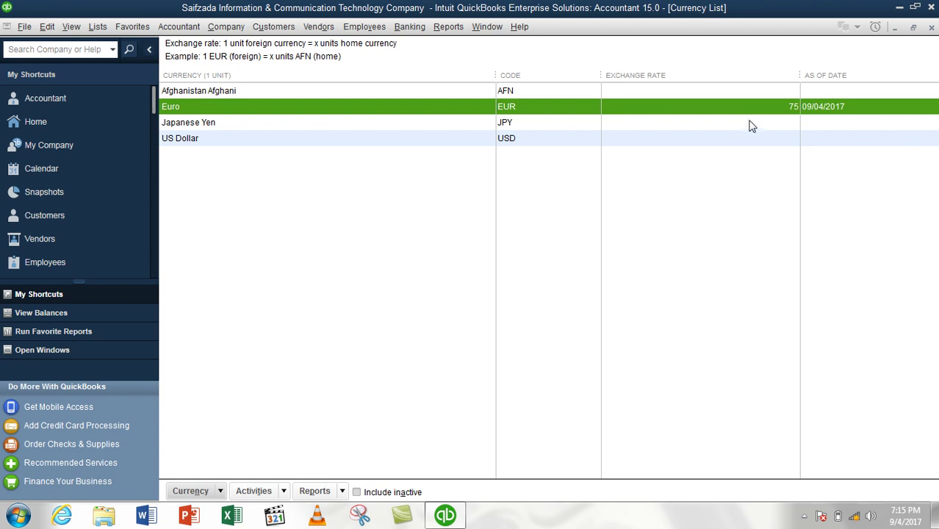
Give the Japanese Yen an exchange rate of 15.00 AFN as of 09/04/2017 and save it
double_click(725, 125)
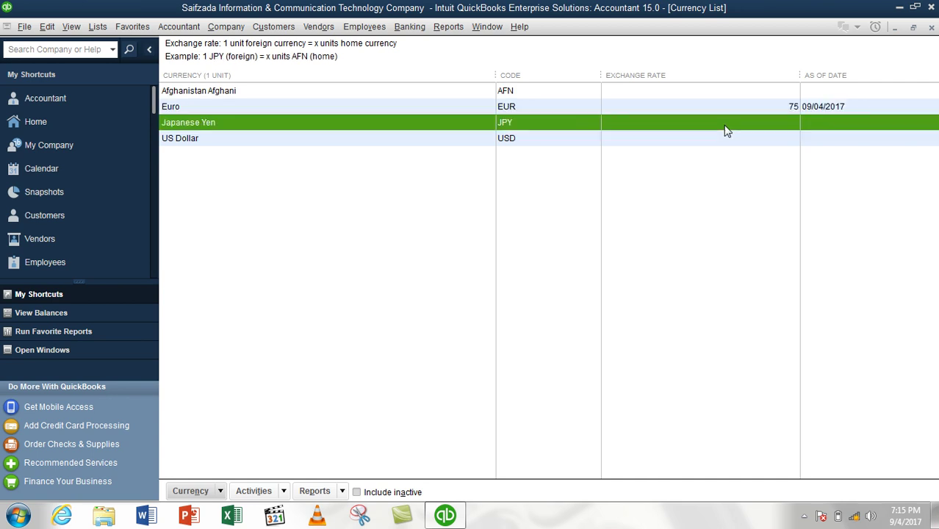
click(548, 181)
click(558, 183)
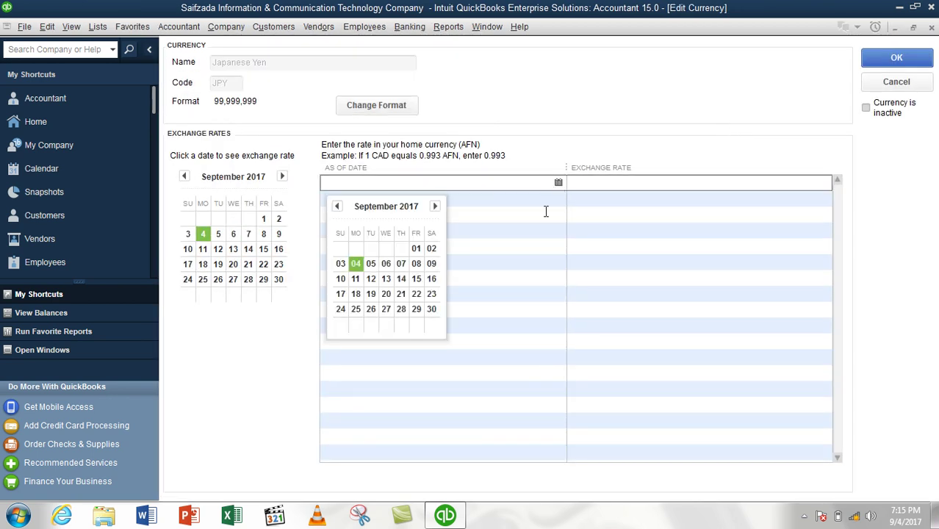
click(361, 263)
click(682, 184)
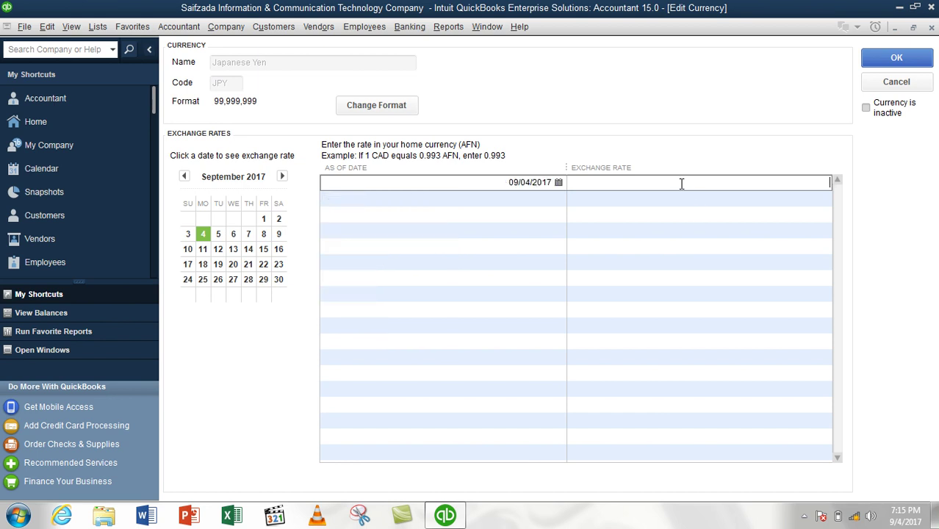
text(15.00)
click(896, 59)
Give the US Dollar an exchange rate of 68.00 AFN as of 09/04/2017 and save it
double_click(636, 140)
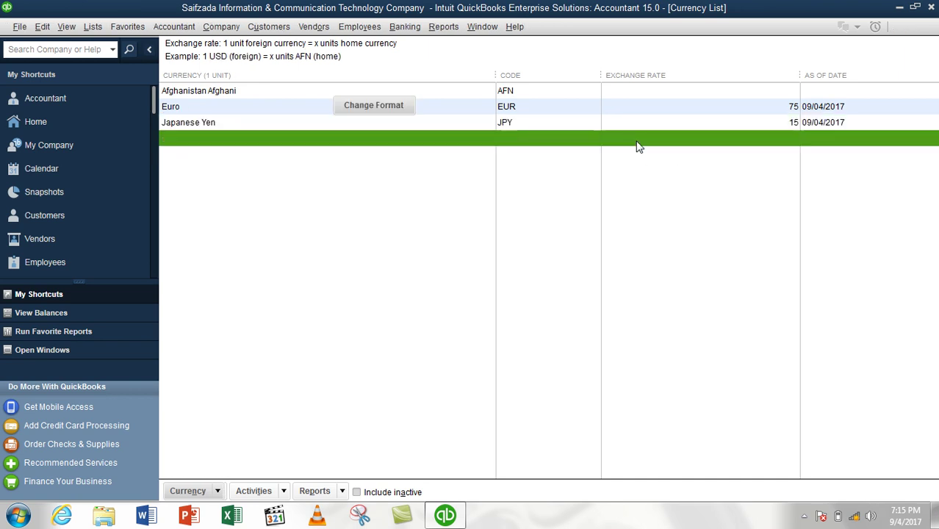
click(562, 184)
click(558, 183)
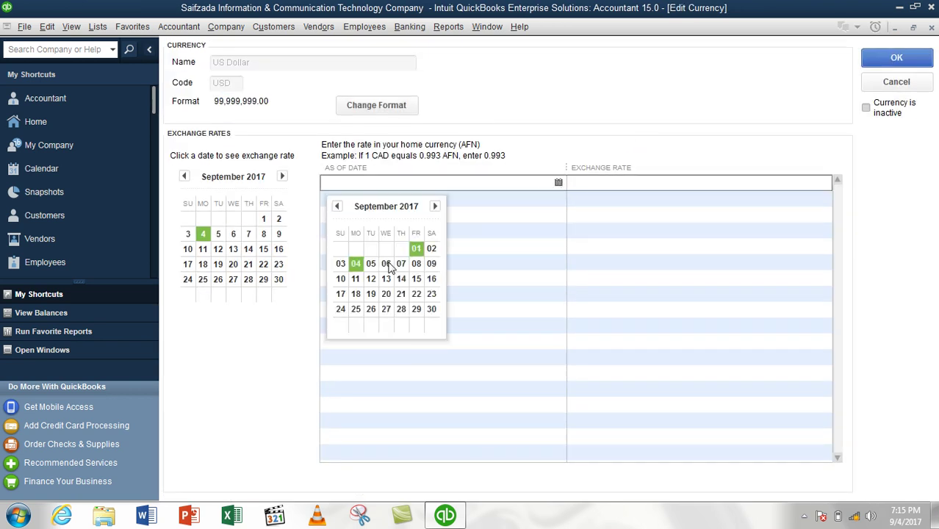
click(350, 266)
click(760, 182)
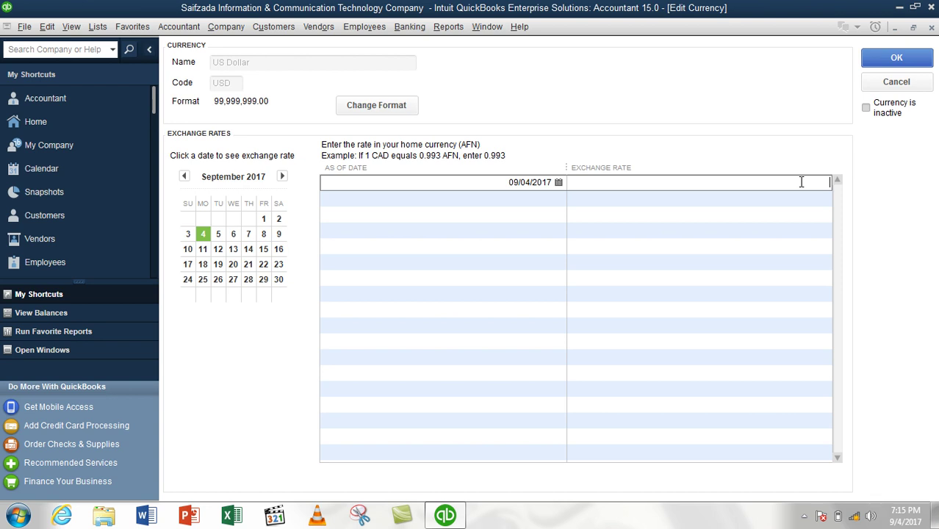
text(68.00)
click(881, 53)
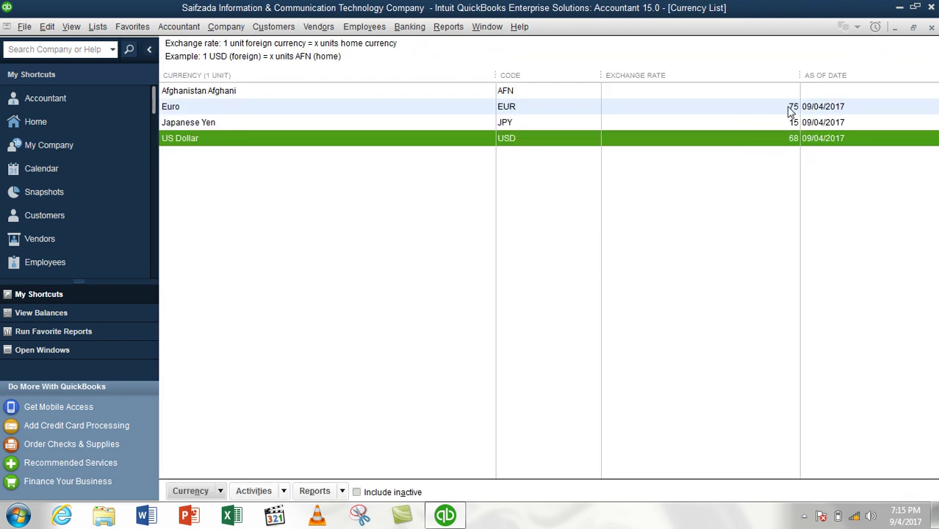
Open the Afghanistan Afghani's currency details to check for exchange rate settings, and close them without changes
double_click(646, 90)
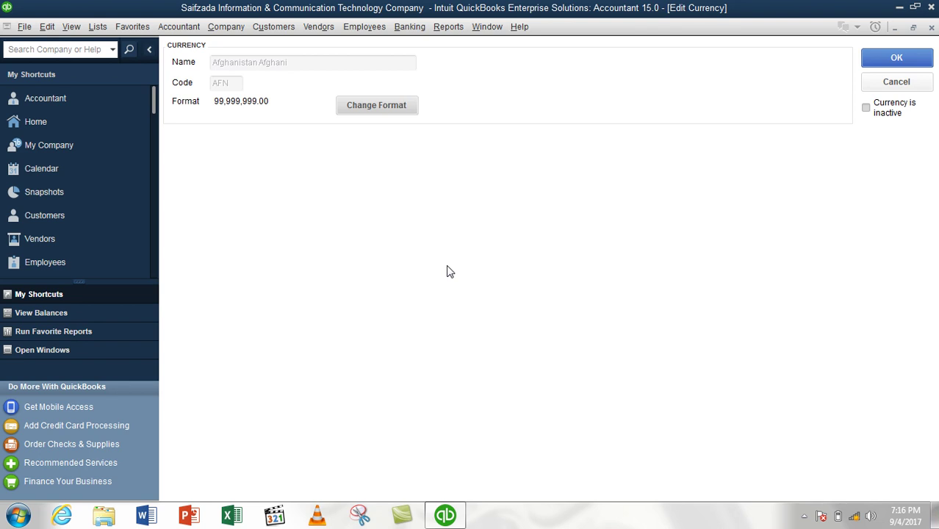
click(893, 83)
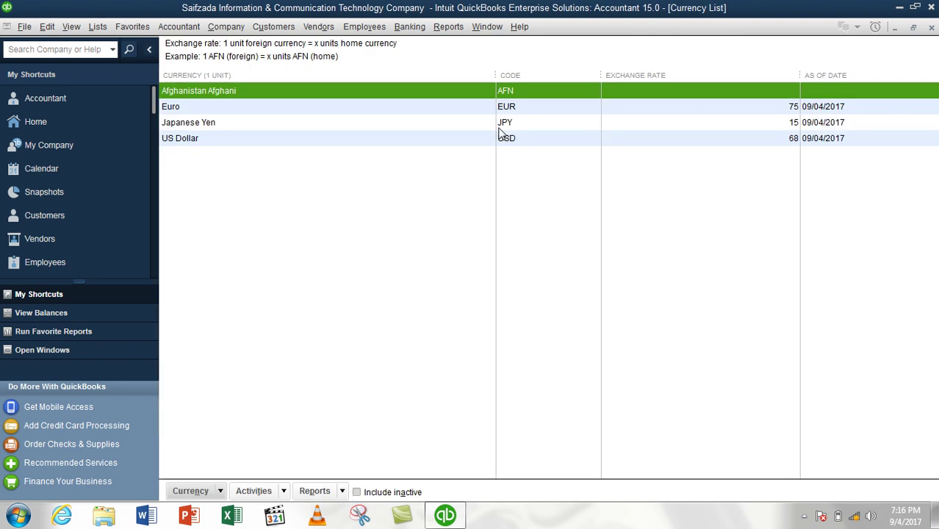